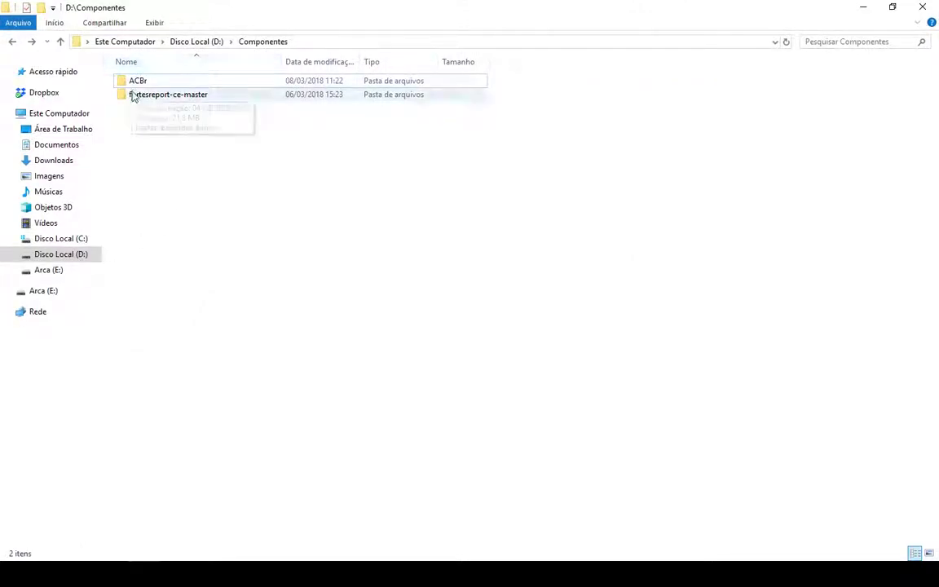
Step: Open ACBrDFe-change-log.txt from the ACBr\Fontes\ACBrDFe folder and maximize its window
{"action": "left_click", "coordinate": [137, 83]}
{"action": "double_click", "coordinate": [137, 83]}
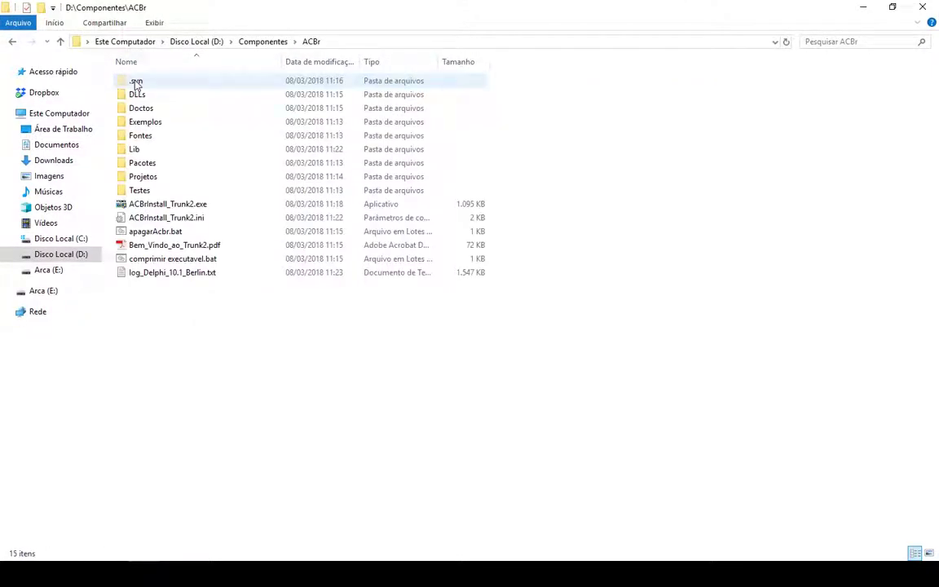
{"action": "double_click", "coordinate": [140, 136]}
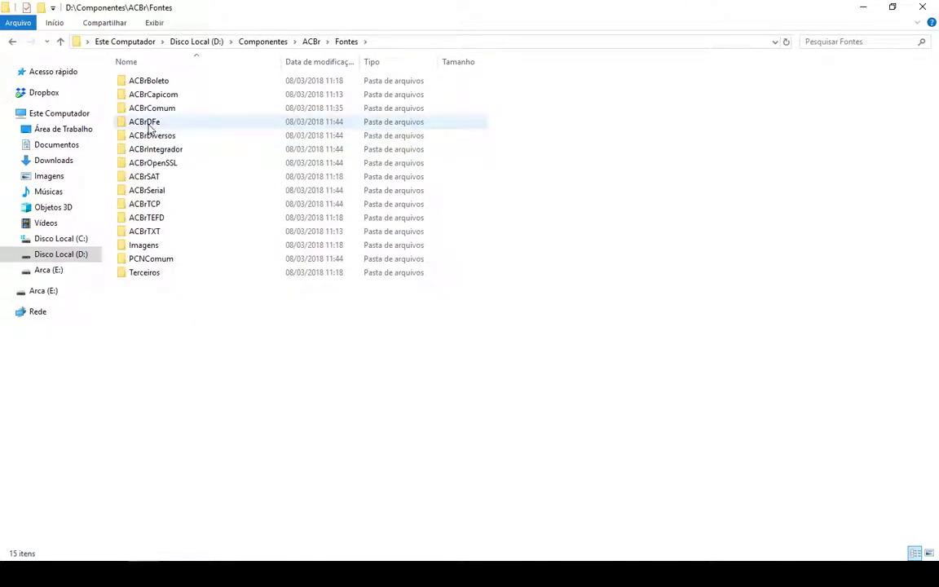
{"action": "double_click", "coordinate": [149, 124]}
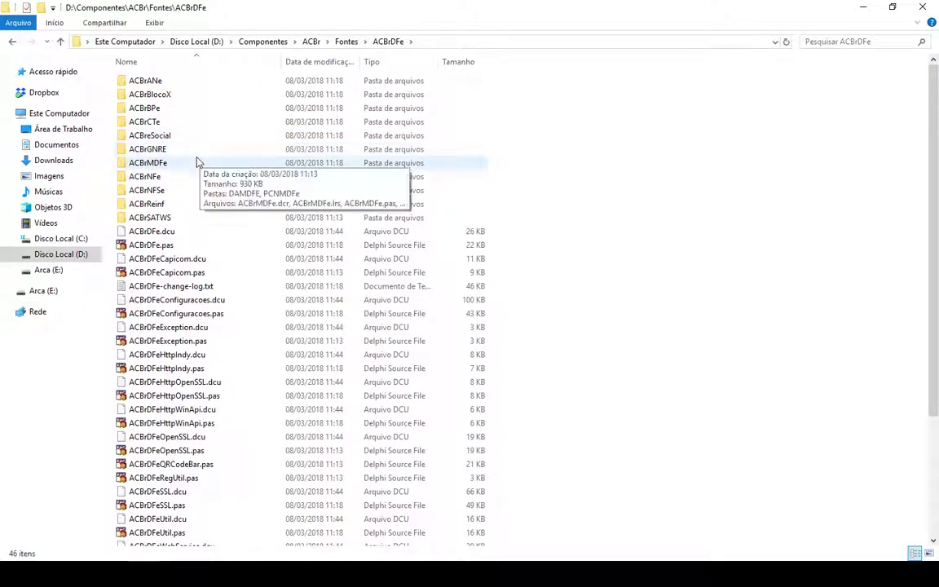
{"action": "left_click", "coordinate": [154, 288]}
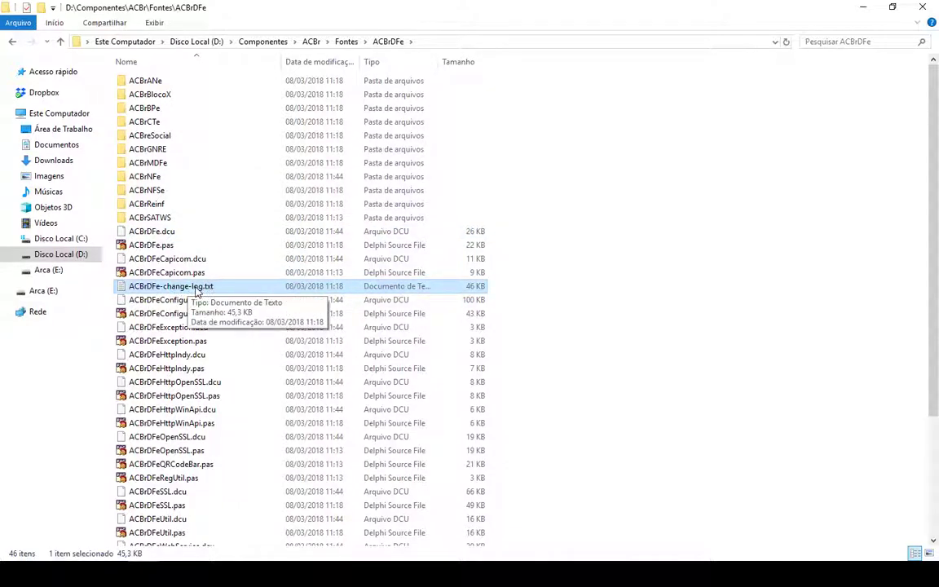
{"action": "double_click", "coordinate": [196, 288]}
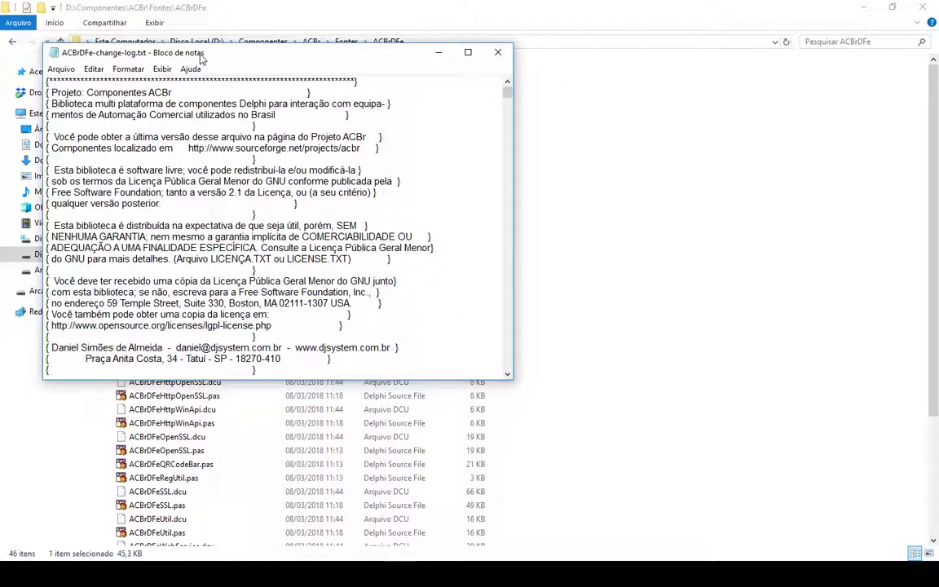
{"action": "double_click", "coordinate": [178, 53]}
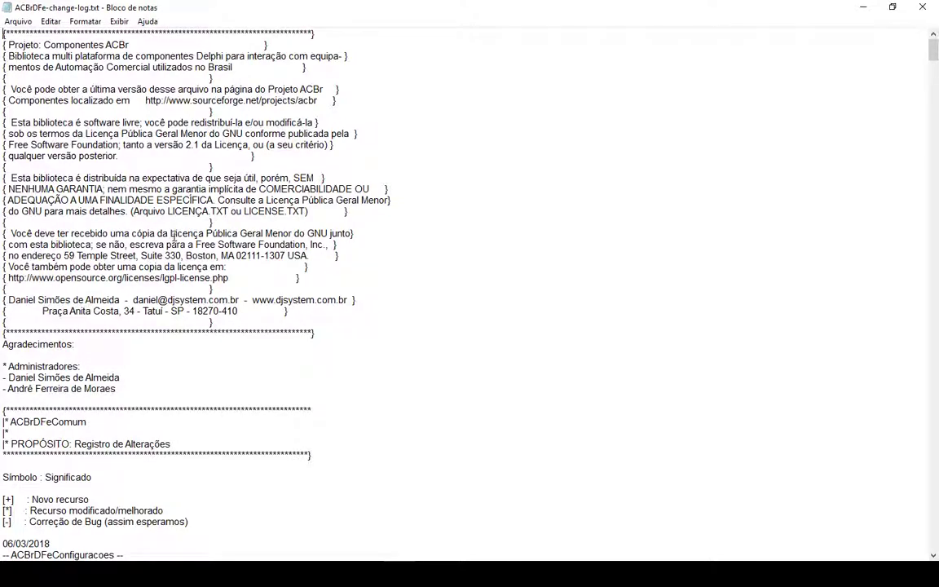
Step: Examine the change symbol legend and the most recent dated entries in the ACBrDFe change log
{"action": "scroll", "coordinate": [176, 243], "scroll_direction": "down", "scroll_amount": 4}
{"action": "scroll", "coordinate": [127, 186], "scroll_direction": "up", "scroll_amount": 2}
{"action": "left_click", "coordinate": [54, 289]}
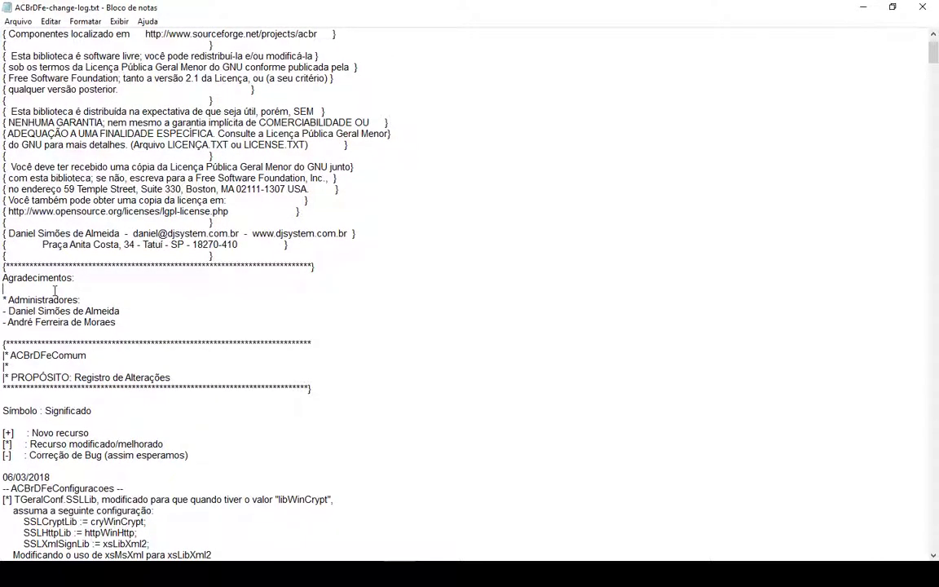
{"action": "key", "text": "Page_Down"}
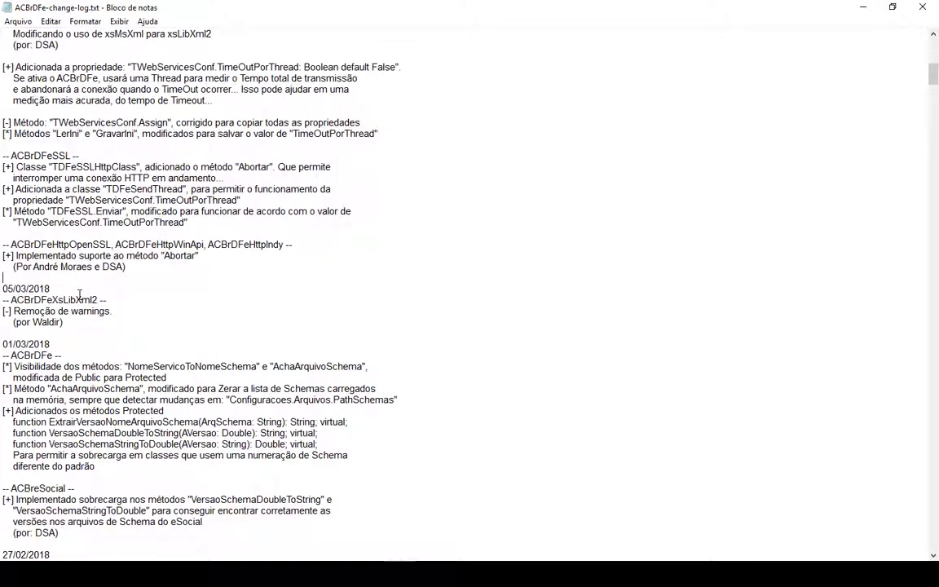
{"action": "key", "text": "Up"}
{"action": "key", "text": "Up"}
{"action": "key", "text": "Up"}
{"action": "key", "text": "Up"}
{"action": "key", "text": "Up"}
{"action": "key", "text": "Up"}
{"action": "key", "text": "Up"}
{"action": "key", "text": "Up"}
{"action": "key", "text": "Up"}
{"action": "key", "text": "Up"}
{"action": "key", "text": "Up"}
{"action": "key", "text": "Up"}
{"action": "key", "text": "Up"}
{"action": "key", "text": "Up"}
{"action": "key", "text": "Up"}
{"action": "key", "text": "Up"}
{"action": "key", "text": "Up"}
{"action": "key", "text": "Up"}
{"action": "key", "text": "Up"}
{"action": "key", "text": "Up"}
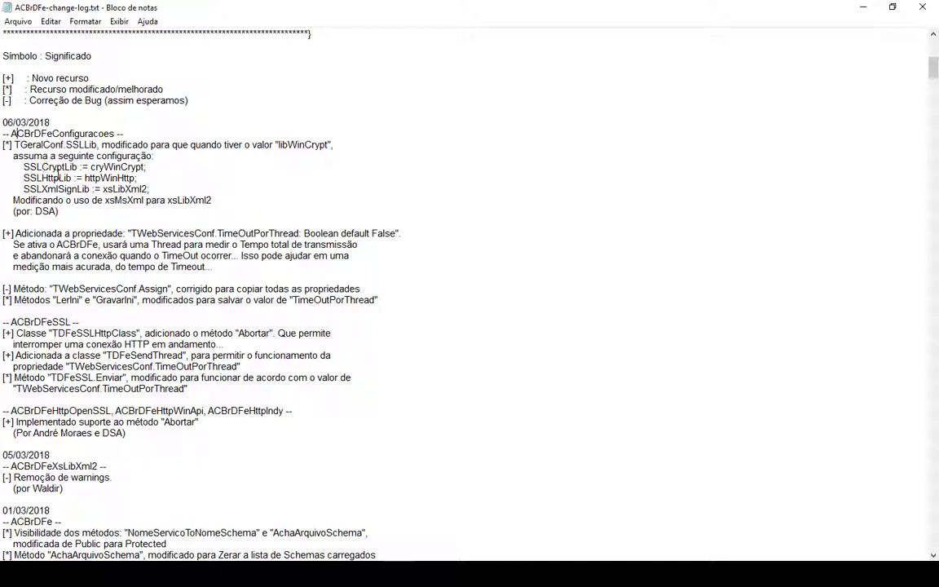
Step: Review the ACBrDFeConfiguracoes changes listed under 06/03/2018, highlighting the unit name, and close the change log
{"action": "left_click_drag", "start_coordinate": [3, 122], "coordinate": [118, 134]}
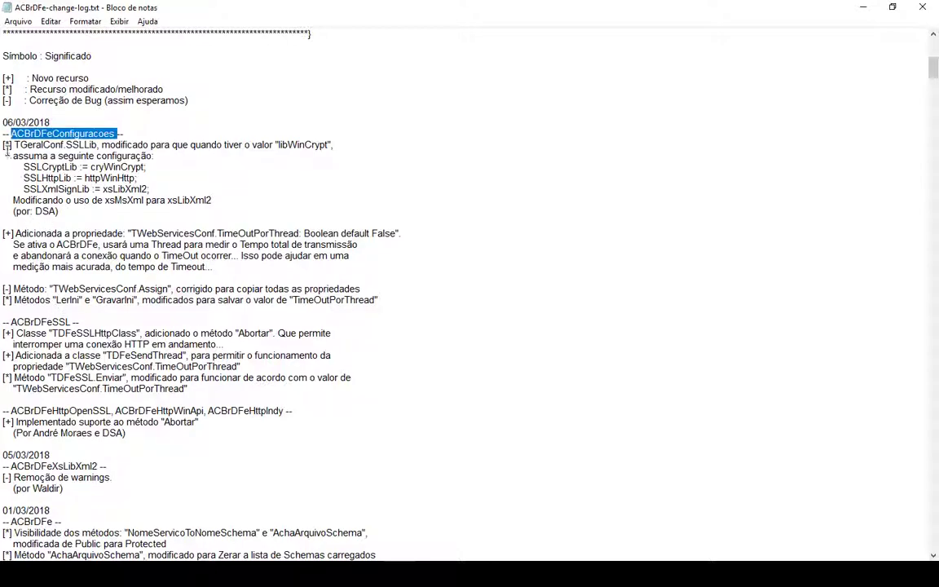
{"action": "left_click_drag", "start_coordinate": [6, 144], "coordinate": [4, 209]}
{"action": "left_click", "coordinate": [3, 233]}
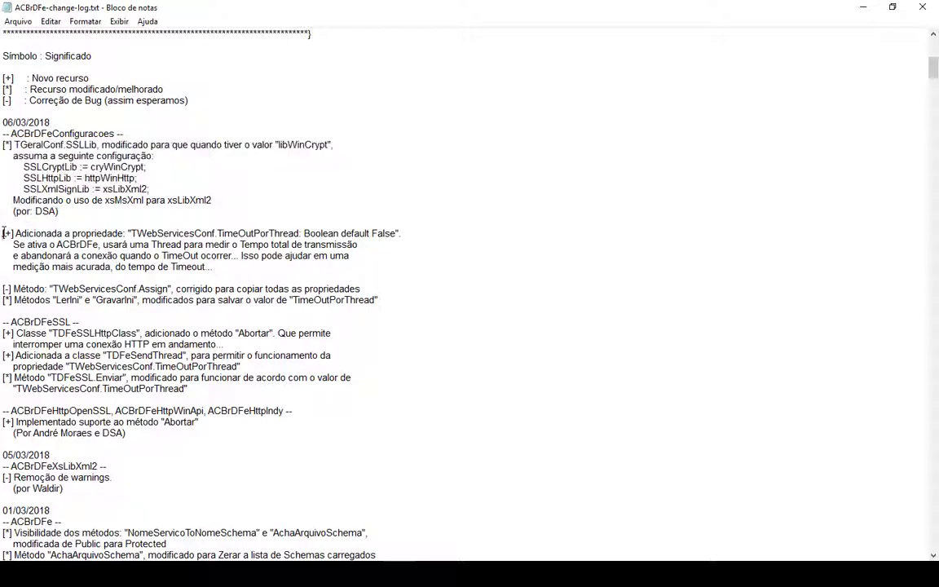
{"action": "left_click", "coordinate": [5, 289]}
{"action": "left_click_drag", "start_coordinate": [5, 289], "coordinate": [80, 289]}
{"action": "left_click", "coordinate": [23, 292]}
{"action": "left_click", "coordinate": [923, 8]}
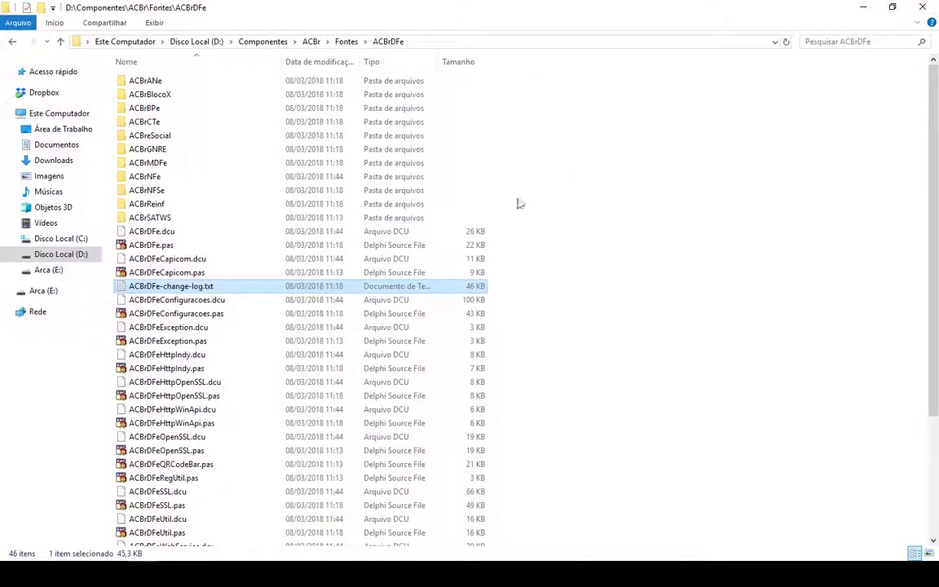
Step: Open ACBrNFe-change-log.txt from the ACBrNFe subfolder, read its latest dated entries, and close it
{"action": "double_click", "coordinate": [146, 176]}
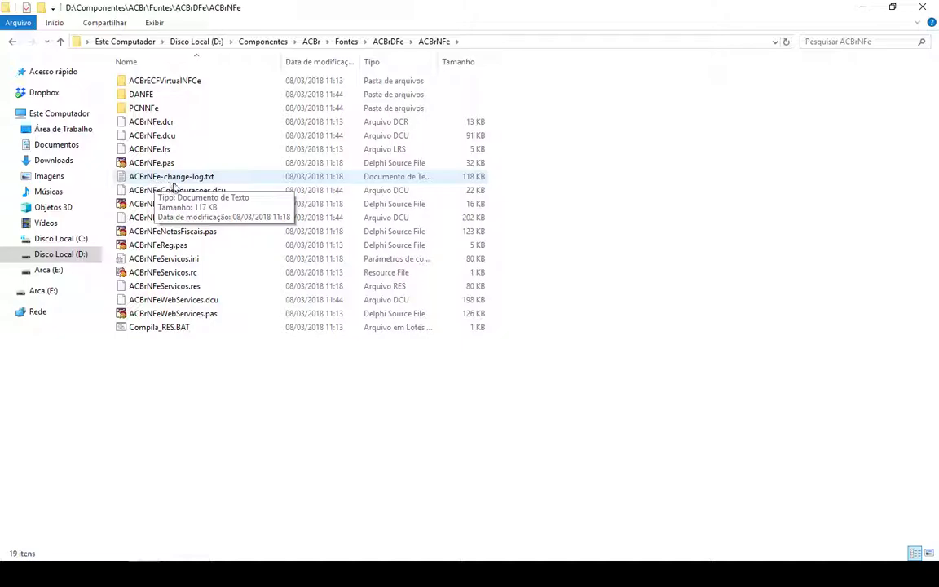
{"action": "double_click", "coordinate": [188, 177]}
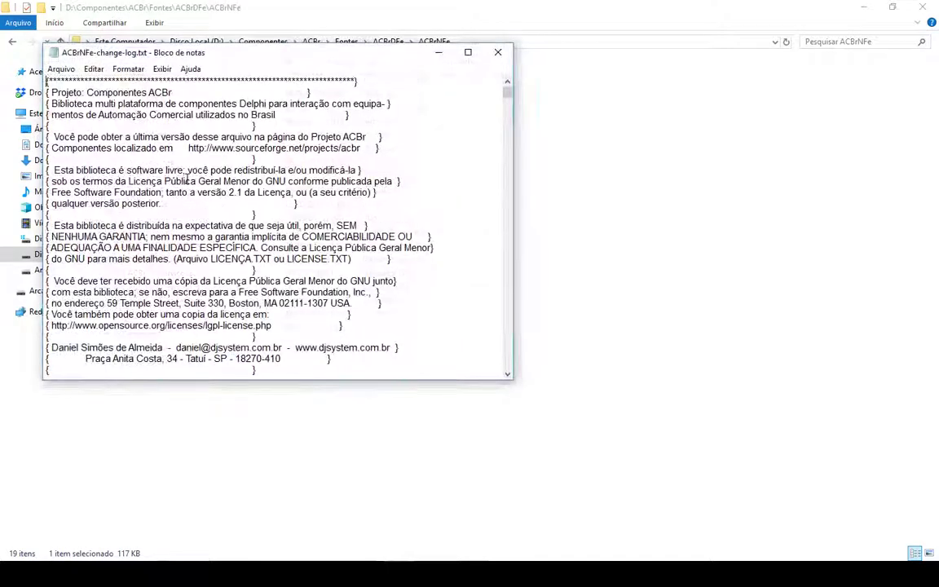
{"action": "double_click", "coordinate": [206, 57]}
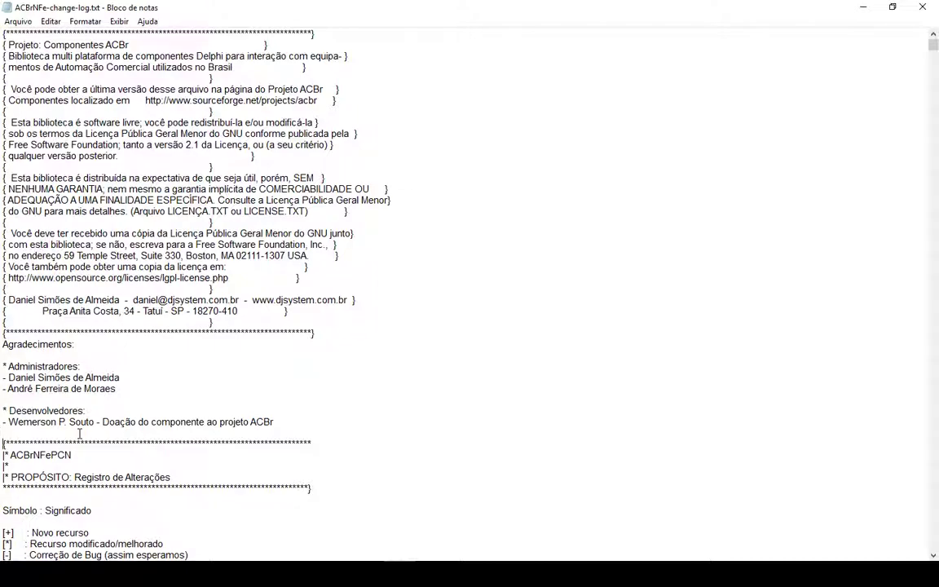
{"action": "scroll", "coordinate": [79, 434], "scroll_direction": "down", "scroll_amount": 11}
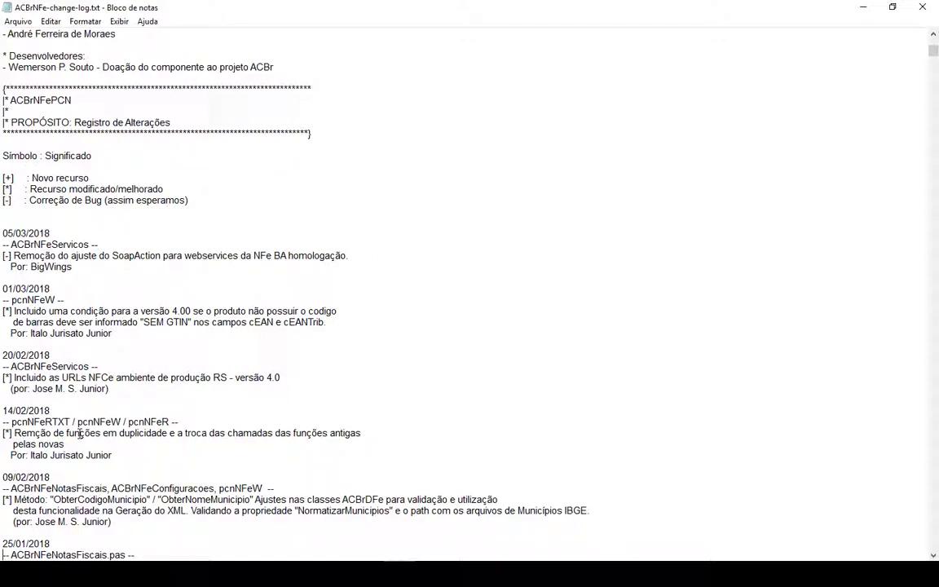
{"action": "scroll", "coordinate": [80, 434], "scroll_direction": "down", "scroll_amount": 2}
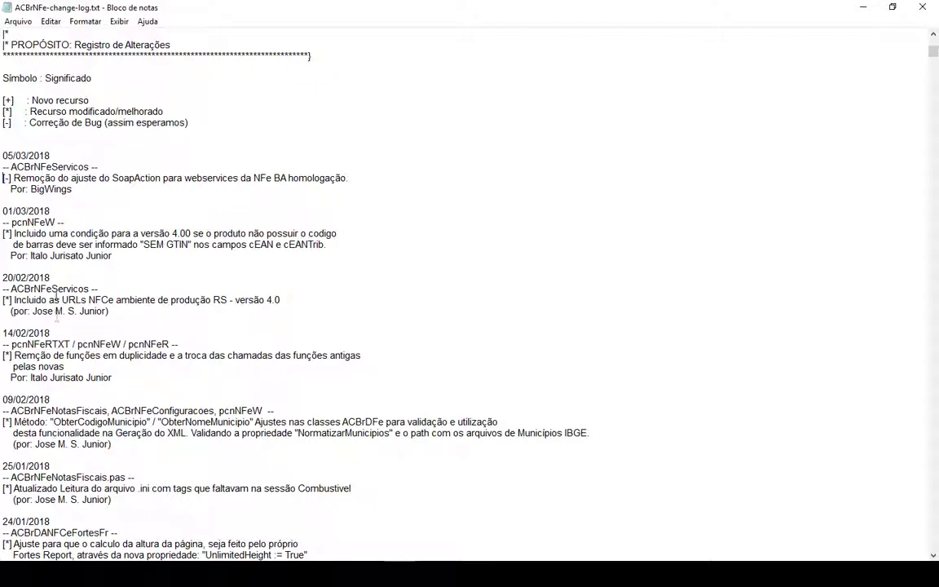
{"action": "left_click", "coordinate": [922, 6]}
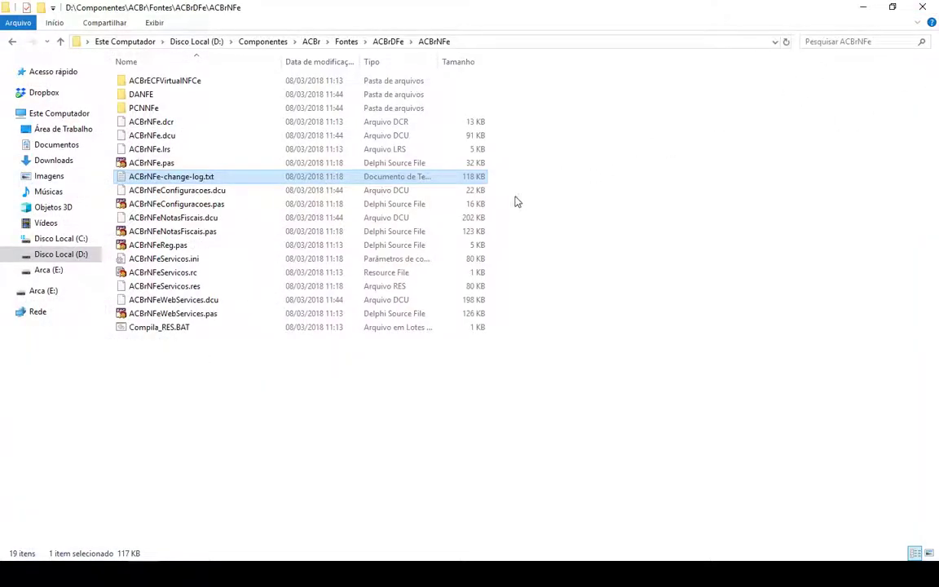
Step: Go back up to the D:\Componentes folder and minimize the file window
{"action": "left_click", "coordinate": [61, 41]}
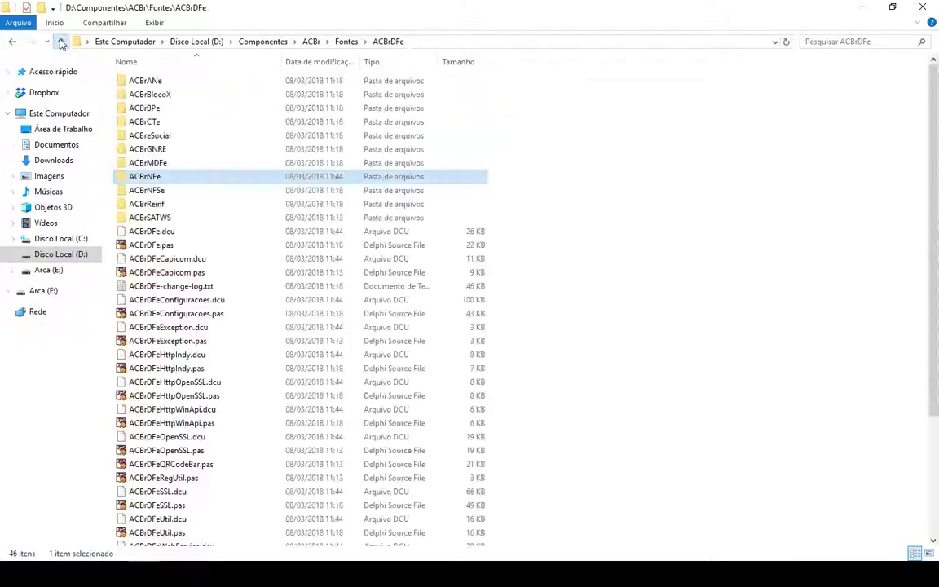
{"action": "left_click", "coordinate": [61, 41]}
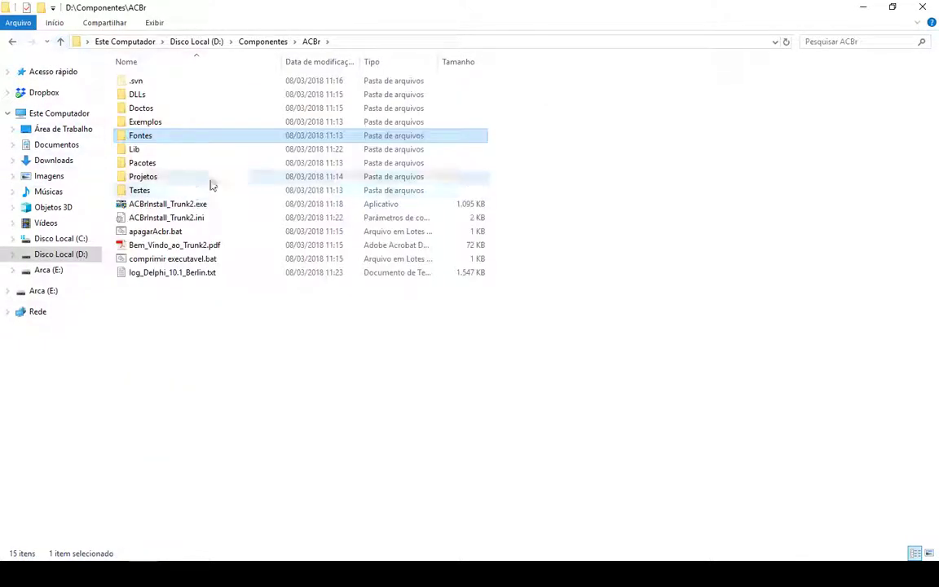
{"action": "left_click", "coordinate": [60, 42]}
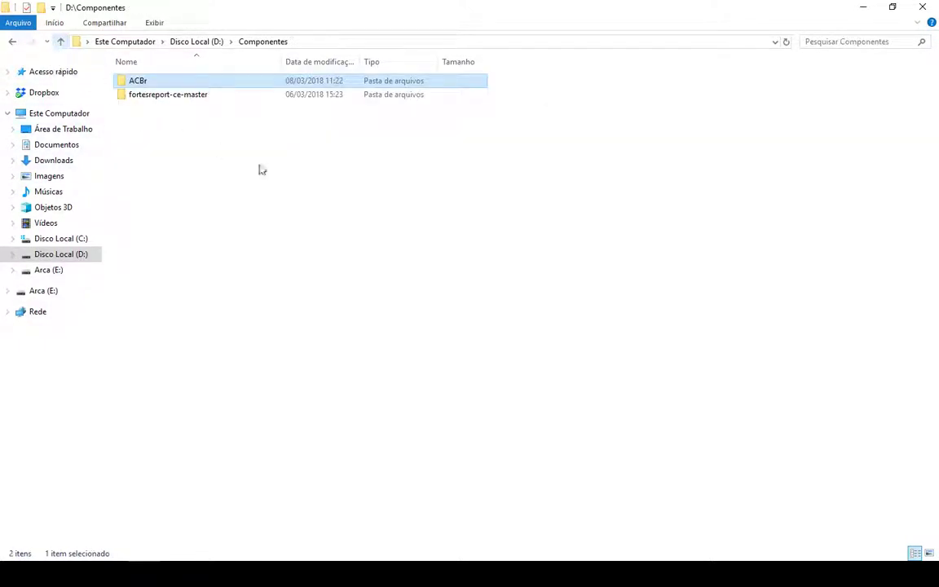
{"action": "left_click", "coordinate": [866, 11]}
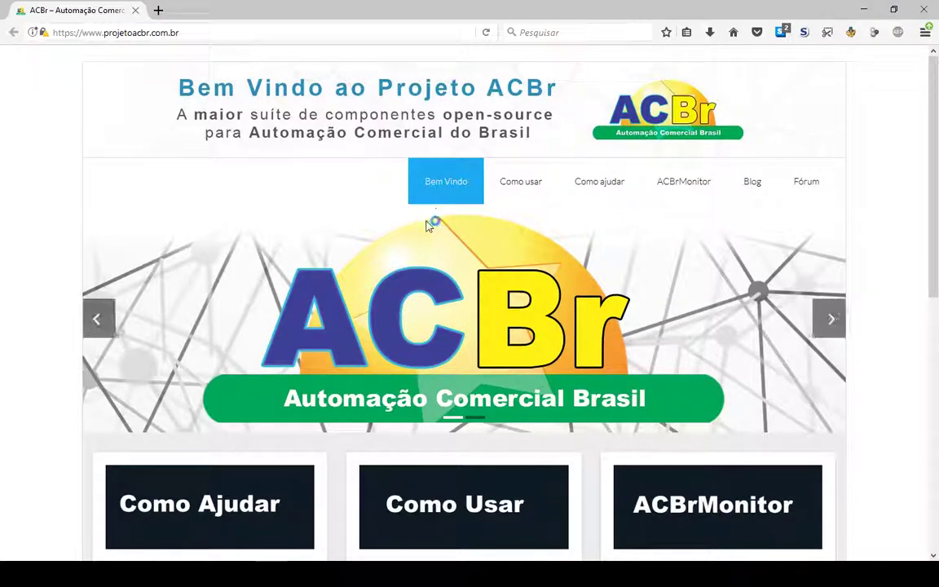
Step: Open the forum on the Projeto ACBr website and enter its ACBr News section
{"action": "left_click", "coordinate": [820, 192]}
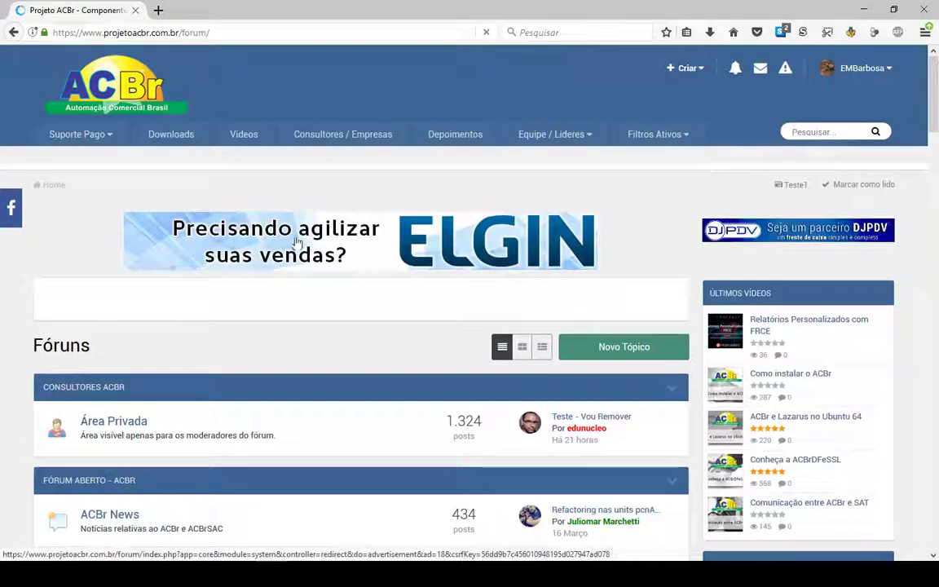
{"action": "scroll", "coordinate": [307, 273], "scroll_direction": "down", "scroll_amount": 3}
{"action": "scroll", "coordinate": [308, 273], "scroll_direction": "down", "scroll_amount": 2}
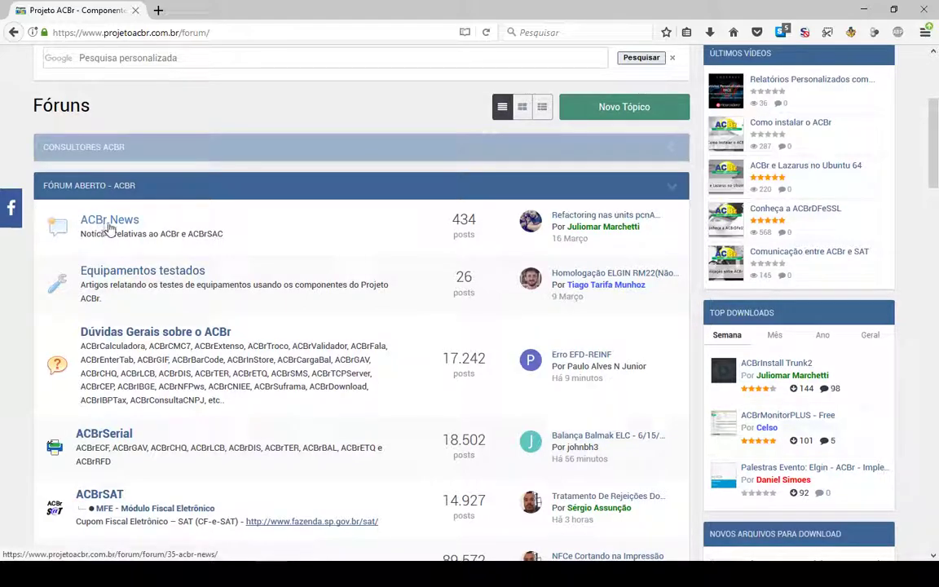
{"action": "left_click", "coordinate": [111, 224]}
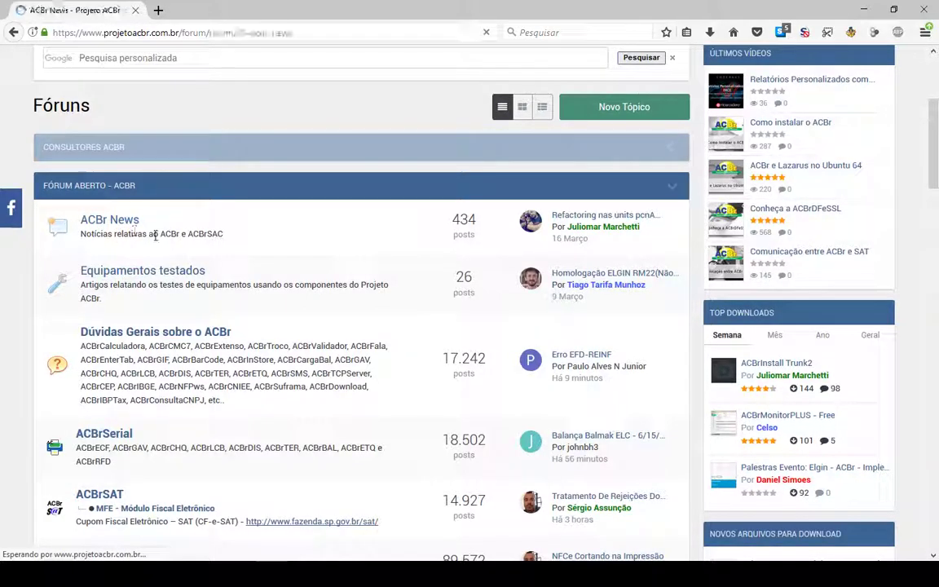
Step: Look through the ACBr News topic list for announcements of changes, and return to the forum index
{"action": "scroll", "coordinate": [272, 296], "scroll_direction": "down", "scroll_amount": 3}
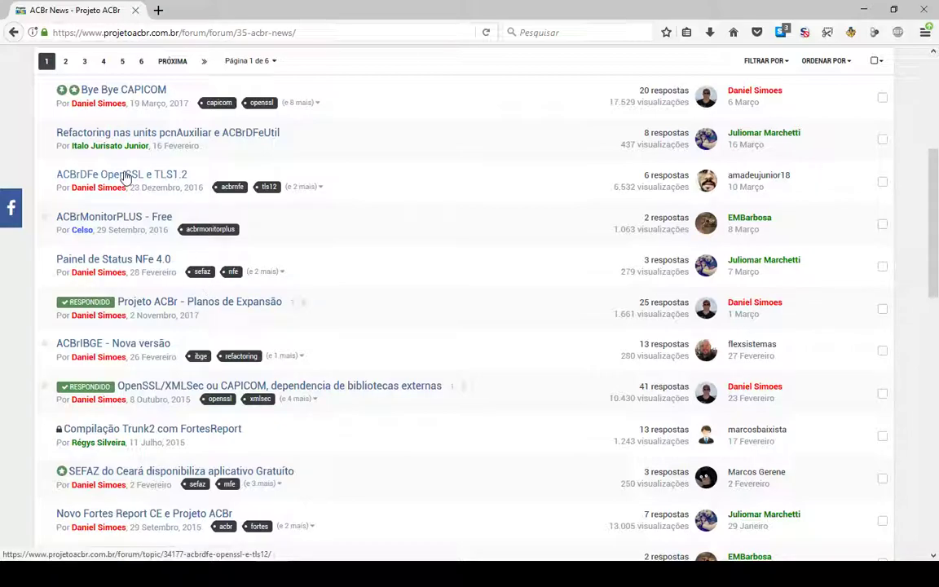
{"action": "mouse_move", "coordinate": [135, 180]}
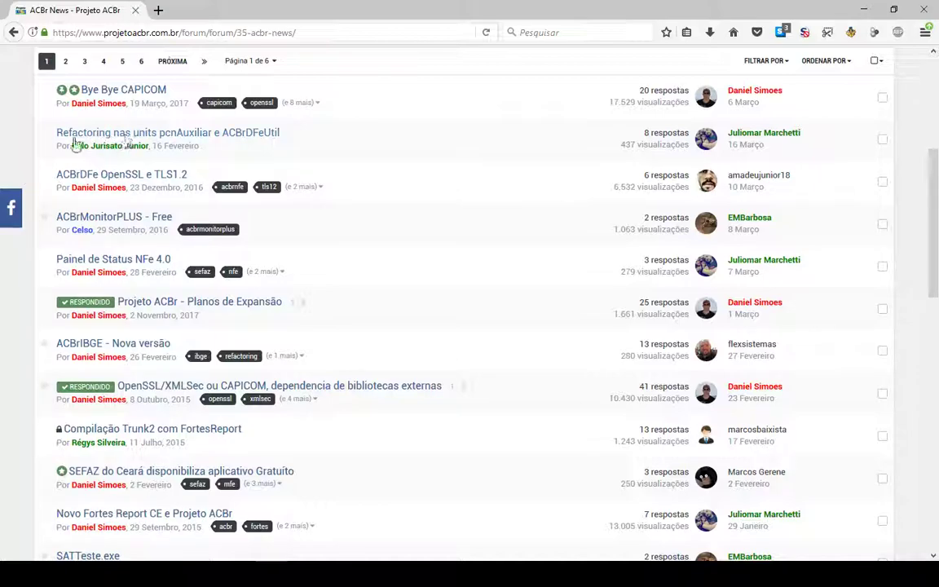
{"action": "scroll", "coordinate": [320, 262], "scroll_direction": "down", "scroll_amount": 2}
{"action": "scroll", "coordinate": [315, 265], "scroll_direction": "up", "scroll_amount": 3}
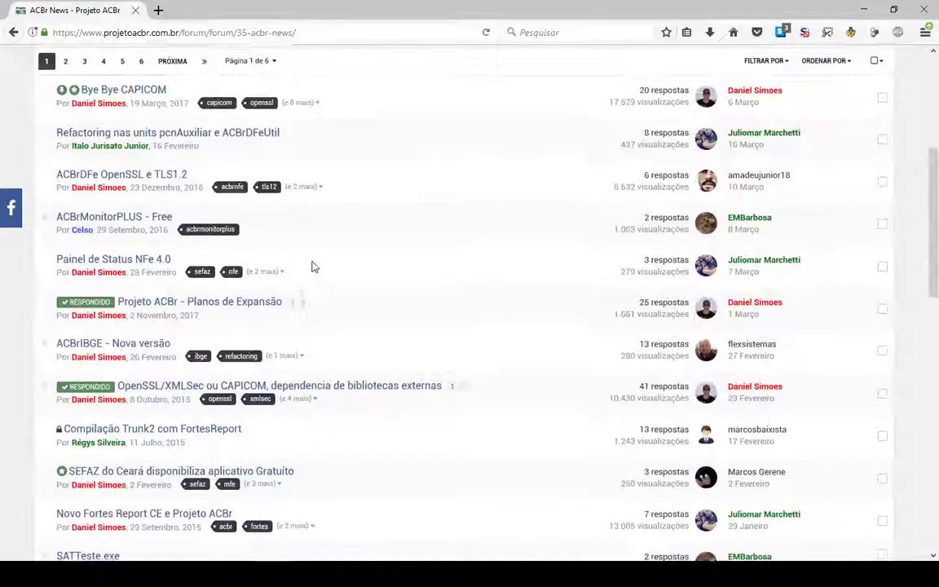
{"action": "scroll", "coordinate": [308, 267], "scroll_direction": "down", "scroll_amount": 3}
{"action": "scroll", "coordinate": [300, 276], "scroll_direction": "up", "scroll_amount": 3}
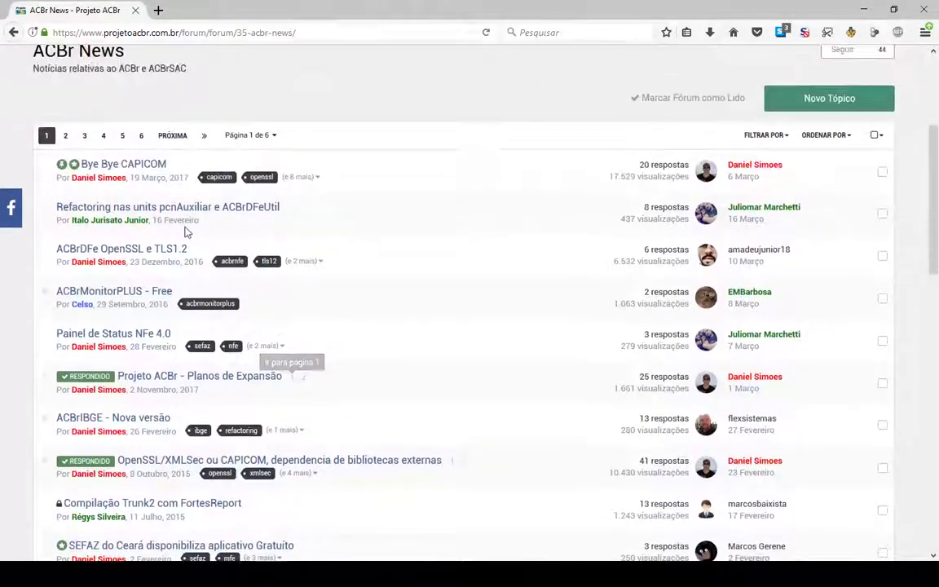
{"action": "scroll", "coordinate": [102, 254], "scroll_direction": "down", "scroll_amount": 2}
{"action": "scroll", "coordinate": [99, 252], "scroll_direction": "up", "scroll_amount": 4}
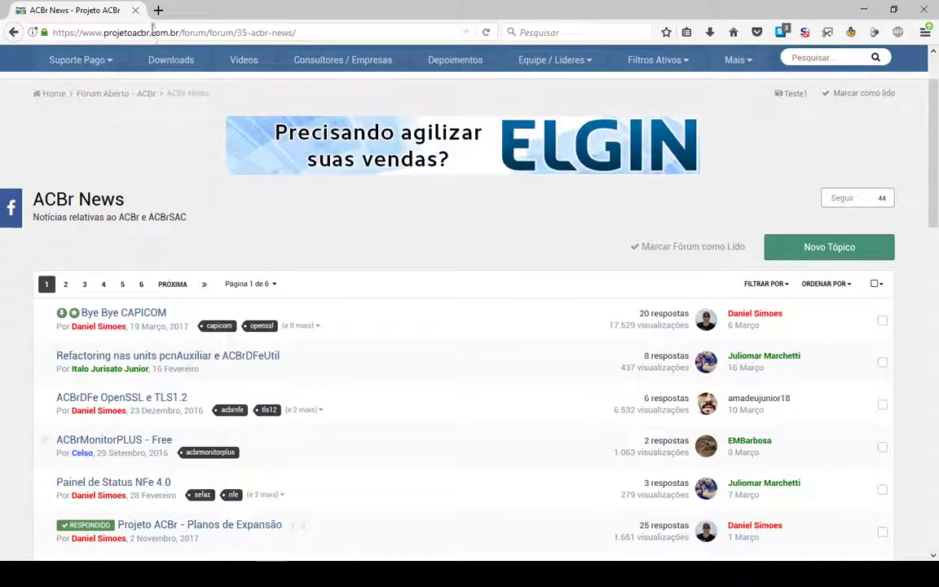
{"action": "left_click", "coordinate": [13, 32]}
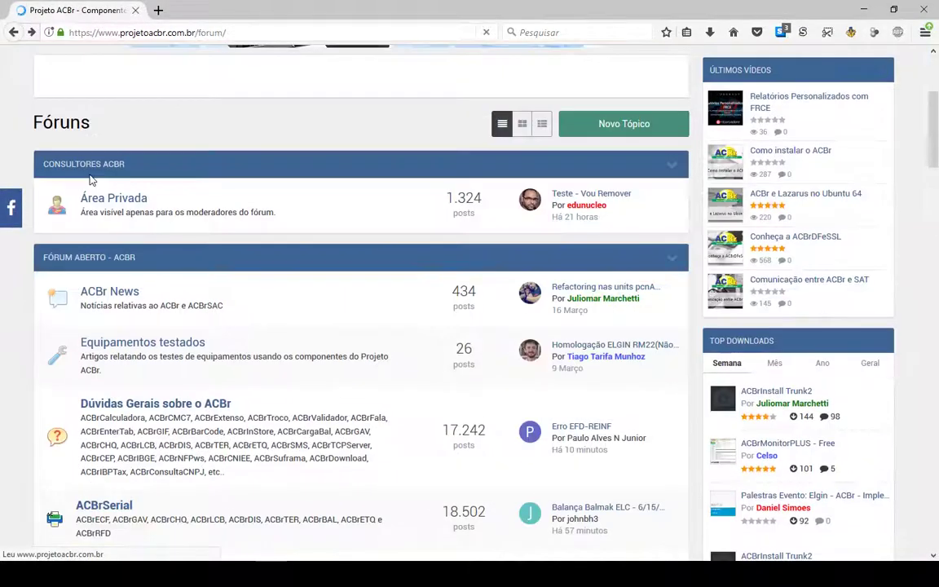
{"action": "left_click", "coordinate": [91, 177]}
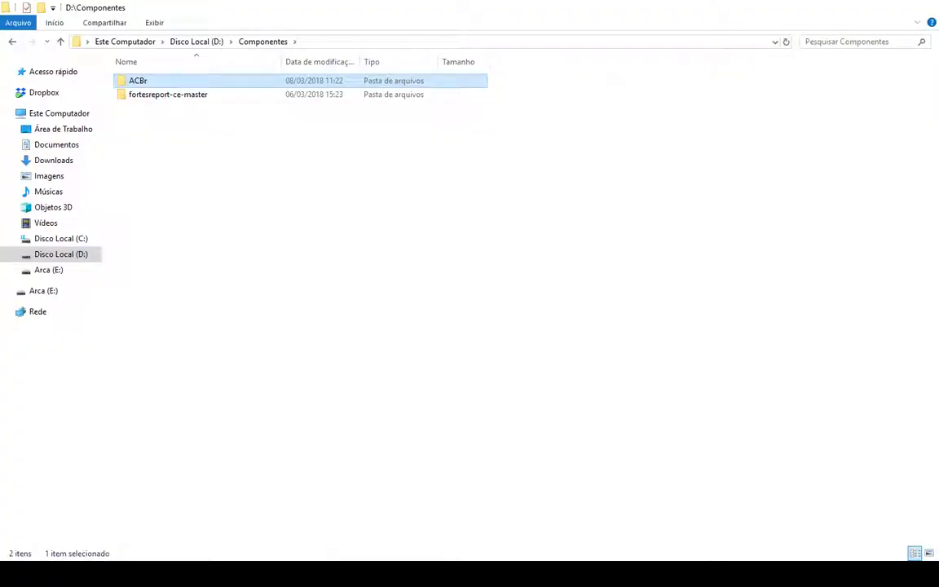
Step: Switch to File Explorer and show the TortoiseSVN log of the ACBr folder in D:\Componentes
{"action": "right_click", "coordinate": [135, 86]}
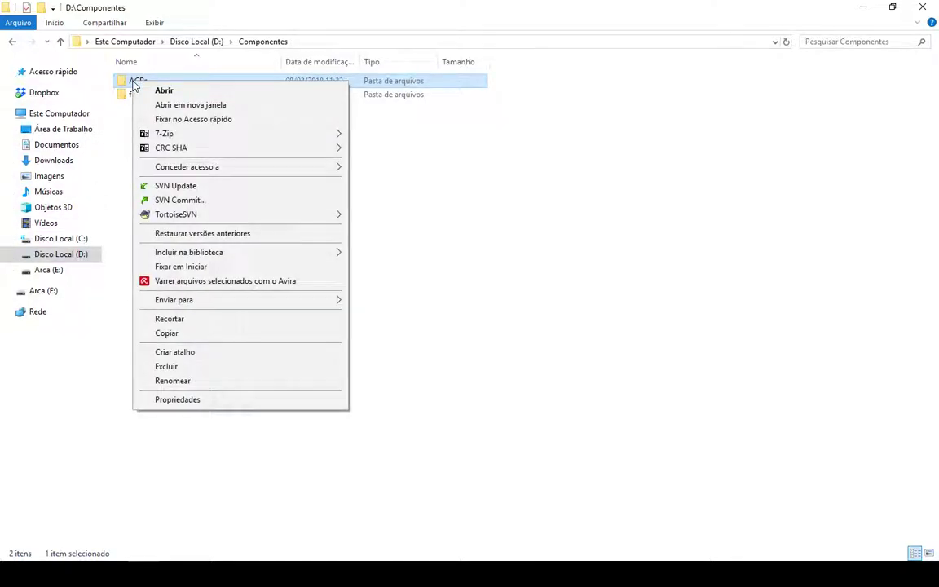
{"action": "mouse_move", "coordinate": [237, 215]}
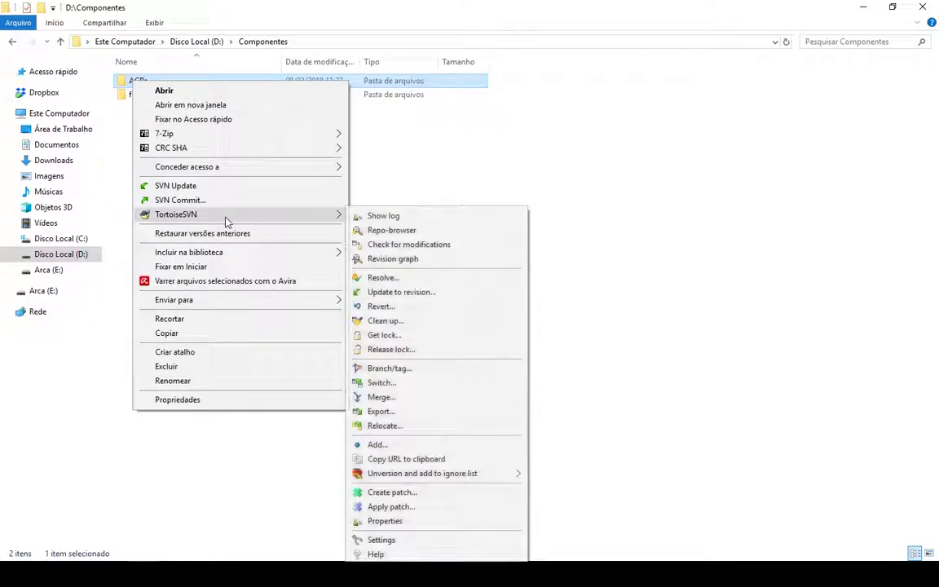
{"action": "left_click", "coordinate": [385, 218]}
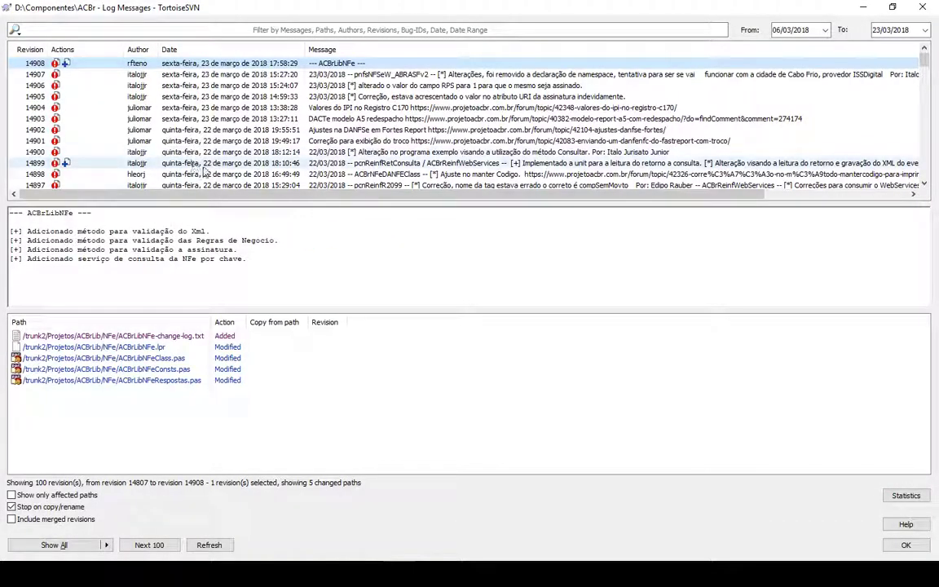
Step: Examine the commit message and changed files of revision 14903 in the log
{"action": "left_click", "coordinate": [154, 120]}
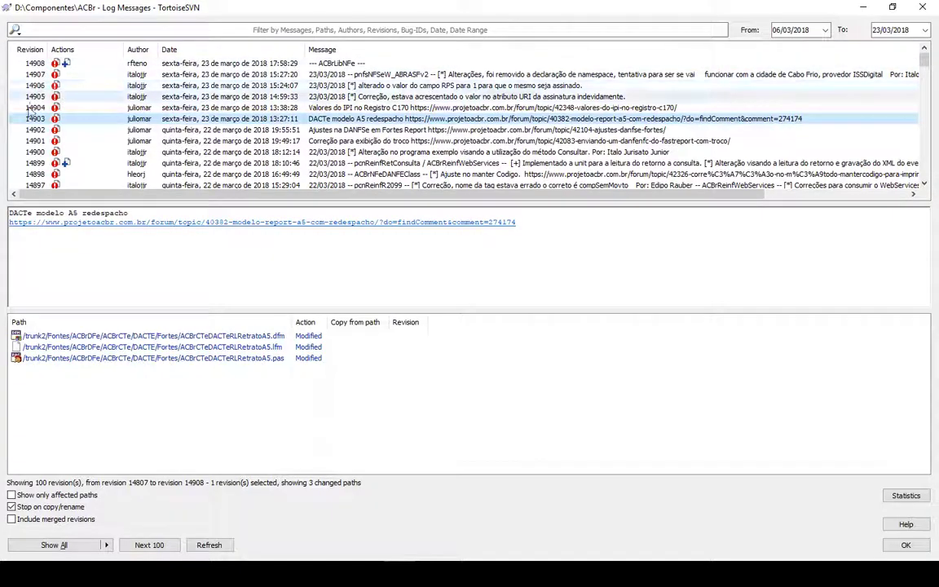
{"action": "scroll", "coordinate": [56, 161], "scroll_direction": "down", "scroll_amount": 4}
{"action": "scroll", "coordinate": [55, 160], "scroll_direction": "down", "scroll_amount": 5}
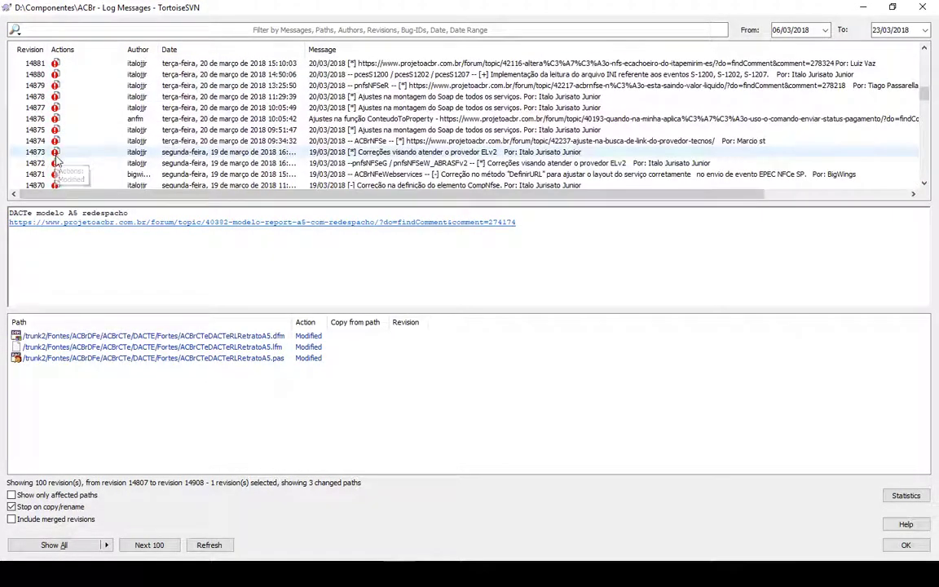
Step: Go through the older revisions one by one down to 14809, reading each commit message and its changed files
{"action": "left_click", "coordinate": [114, 107]}
{"action": "key", "text": "Down"}
{"action": "key", "text": "Down"}
{"action": "key", "text": "Down"}
{"action": "key", "text": "Down"}
{"action": "key", "text": "Down"}
{"action": "key", "text": "Down"}
{"action": "key", "text": "Down"}
{"action": "key", "text": "Down"}
{"action": "key", "text": "Down"}
{"action": "key", "text": "Down"}
{"action": "key", "text": "Down"}
{"action": "key", "text": "Down"}
{"action": "key", "text": "Down"}
{"action": "key", "text": "Down"}
{"action": "key", "text": "Down"}
{"action": "key", "text": "Down"}
{"action": "key", "text": "Down"}
{"action": "key", "text": "Down"}
{"action": "key", "text": "Down"}
{"action": "key", "text": "Down"}
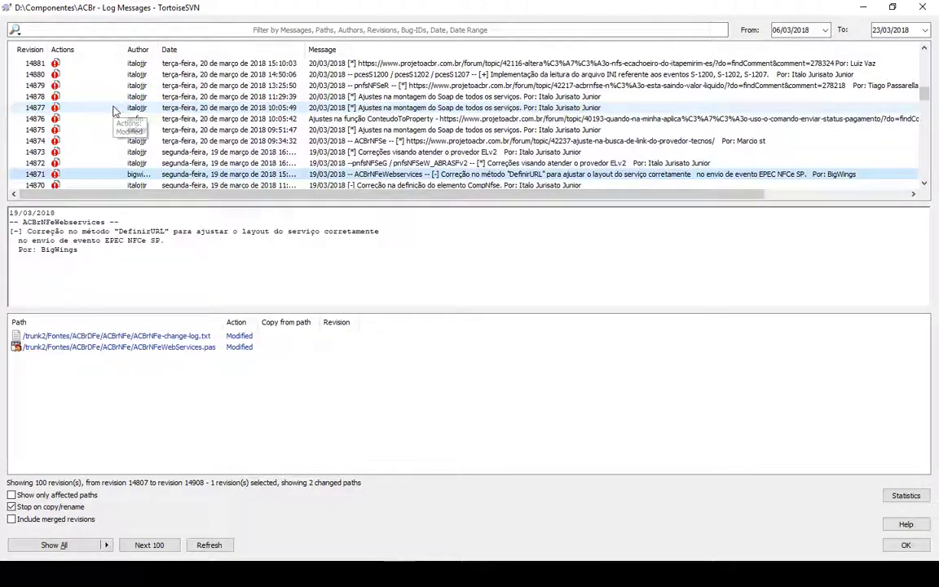
{"action": "key", "text": "Down"}
{"action": "key", "text": "Down"}
{"action": "key", "text": "Down"}
{"action": "key", "text": "Down"}
{"action": "key", "text": "Down"}
{"action": "key", "text": "Down"}
{"action": "key", "text": "Down"}
{"action": "key", "text": "Down"}
{"action": "key", "text": "Down"}
{"action": "key", "text": "Down"}
{"action": "key", "text": "Down"}
{"action": "key", "text": "Down"}
{"action": "key", "text": "Down"}
{"action": "key", "text": "Down"}
{"action": "key", "text": "Down"}
{"action": "key", "text": "Down"}
{"action": "key", "text": "Down"}
{"action": "key", "text": "Down"}
{"action": "key", "text": "Down"}
{"action": "key", "text": "Down"}
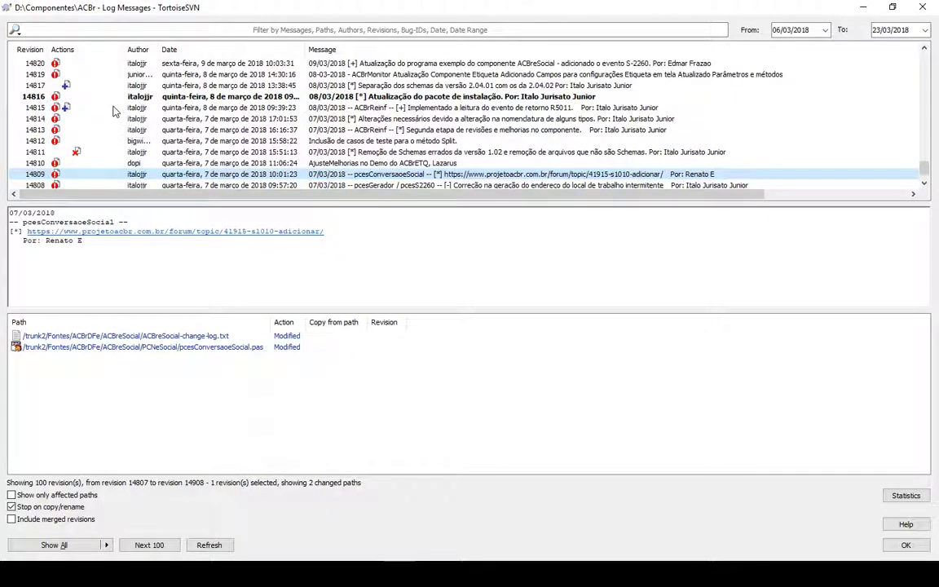
Step: Check the bold revision 14816 and review the newer revisions from there back up to the start of the log
{"action": "key", "text": "Up"}
{"action": "key", "text": "Up"}
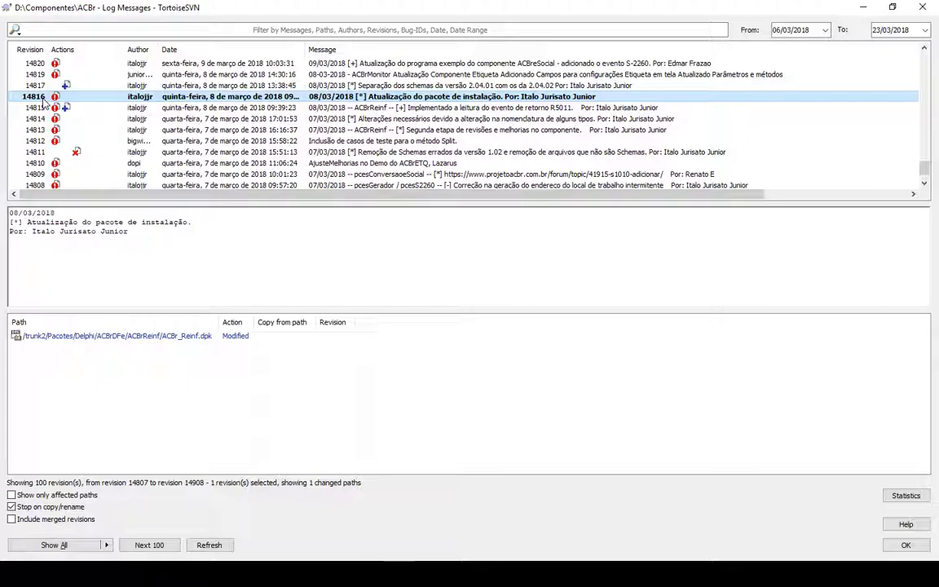
{"action": "key", "text": "Up"}
{"action": "key", "text": "Up"}
{"action": "key", "text": "Up"}
{"action": "key", "text": "Up"}
{"action": "key", "text": "Up"}
{"action": "key", "text": "Up"}
{"action": "key", "text": "Up"}
{"action": "key", "text": "Up"}
{"action": "key", "text": "Up"}
{"action": "key", "text": "Up"}
{"action": "key", "text": "Up"}
{"action": "key", "text": "Up"}
{"action": "key", "text": "Up"}
{"action": "key", "text": "Up"}
{"action": "key", "text": "Up"}
{"action": "key", "text": "Up"}
{"action": "key", "text": "Up"}
{"action": "key", "text": "Up"}
{"action": "key", "text": "Up"}
{"action": "key", "text": "Up"}
{"action": "key", "text": "Up"}
{"action": "key", "text": "Up"}
{"action": "key", "text": "Up"}
{"action": "key", "text": "Up"}
{"action": "key", "text": "Up"}
{"action": "key", "text": "Up"}
{"action": "key", "text": "Up"}
{"action": "key", "text": "Up"}
{"action": "key", "text": "Up"}
{"action": "key", "text": "Up"}
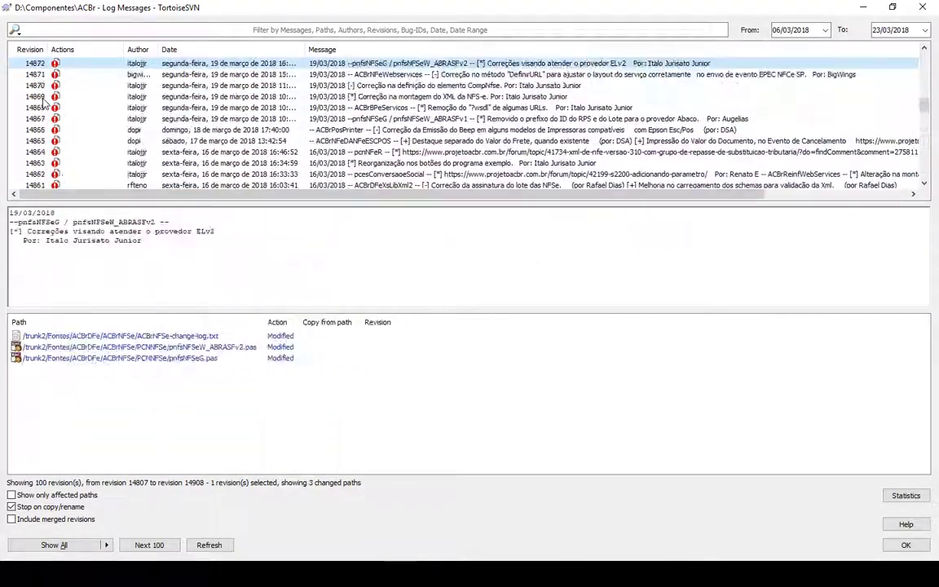
{"action": "key", "text": "Up"}
{"action": "key", "text": "Up"}
{"action": "key", "text": "Up"}
{"action": "key", "text": "Up"}
{"action": "key", "text": "Up"}
{"action": "key", "text": "Up"}
{"action": "key", "text": "Up"}
{"action": "key", "text": "Up"}
{"action": "key", "text": "Up"}
{"action": "key", "text": "Up"}
{"action": "key", "text": "Up"}
{"action": "key", "text": "Up"}
{"action": "key", "text": "Up"}
{"action": "key", "text": "Up"}
{"action": "key", "text": "Up"}
{"action": "key", "text": "Up"}
{"action": "key", "text": "Up"}
{"action": "key", "text": "Up"}
{"action": "key", "text": "Up"}
{"action": "key", "text": "Up"}
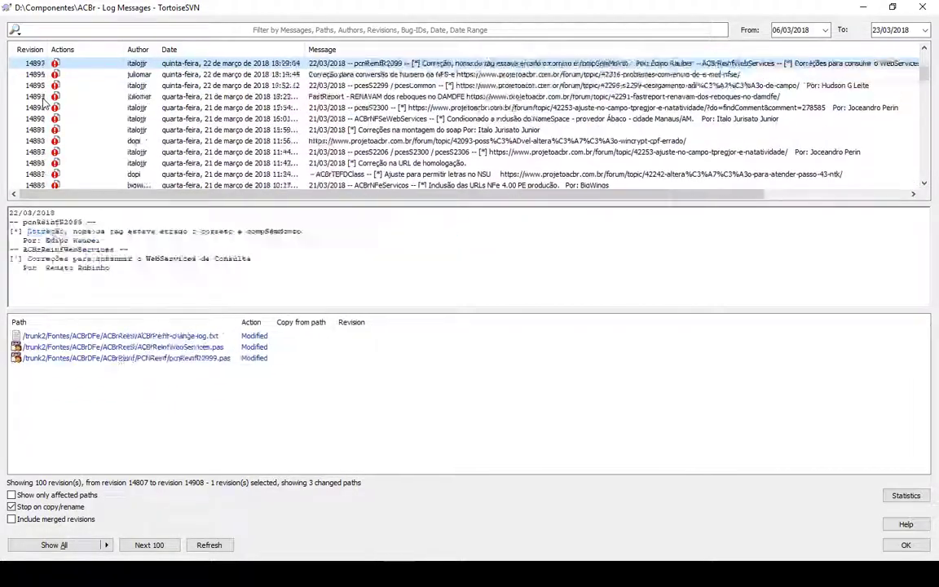
Step: Run through the log's revisions from 14907 down to 14811, viewing each commit message and its changed files
{"action": "key", "text": "Down"}
{"action": "key", "text": "Down"}
{"action": "key", "text": "Down"}
{"action": "key", "text": "Down"}
{"action": "key", "text": "Down"}
{"action": "key", "text": "Down"}
{"action": "key", "text": "Down"}
{"action": "key", "text": "Down"}
{"action": "key", "text": "Down"}
{"action": "key", "text": "Down"}
{"action": "key", "text": "Down"}
{"action": "key", "text": "Down"}
{"action": "key", "text": "Down"}
{"action": "key", "text": "Down"}
{"action": "key", "text": "Down"}
{"action": "key", "text": "Down"}
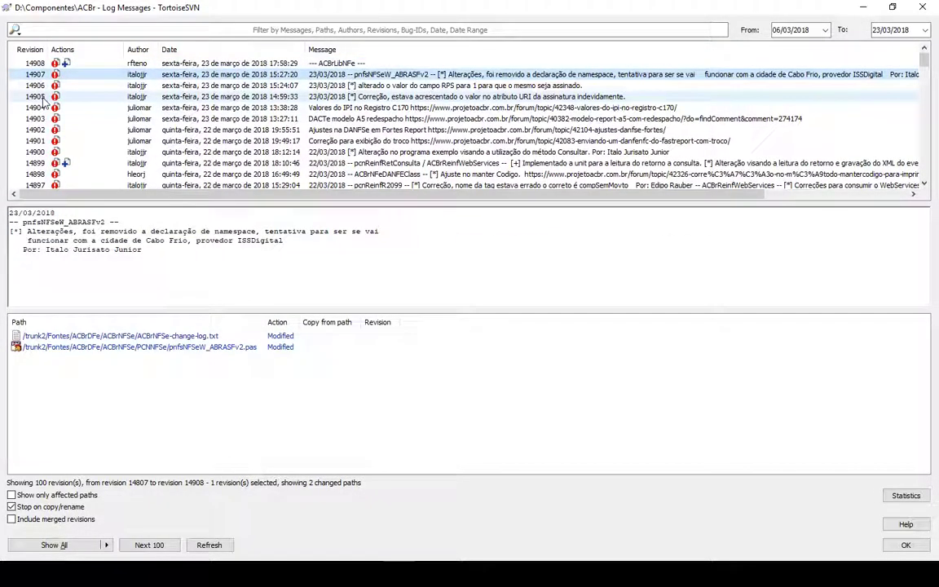
{"action": "key", "text": "Down"}
{"action": "key", "text": "Down"}
{"action": "key", "text": "Down"}
{"action": "key", "text": "Down"}
{"action": "key", "text": "Down"}
{"action": "key", "text": "Down"}
{"action": "key", "text": "Down"}
{"action": "key", "text": "Down"}
{"action": "key", "text": "Down"}
{"action": "key", "text": "Down"}
{"action": "key", "text": "Down"}
{"action": "key", "text": "Down"}
{"action": "key", "text": "Down"}
{"action": "key", "text": "Down"}
{"action": "key", "text": "Down"}
{"action": "key", "text": "Down"}
{"action": "key", "text": "Down"}
{"action": "key", "text": "Down"}
{"action": "key", "text": "Down"}
{"action": "key", "text": "Down"}
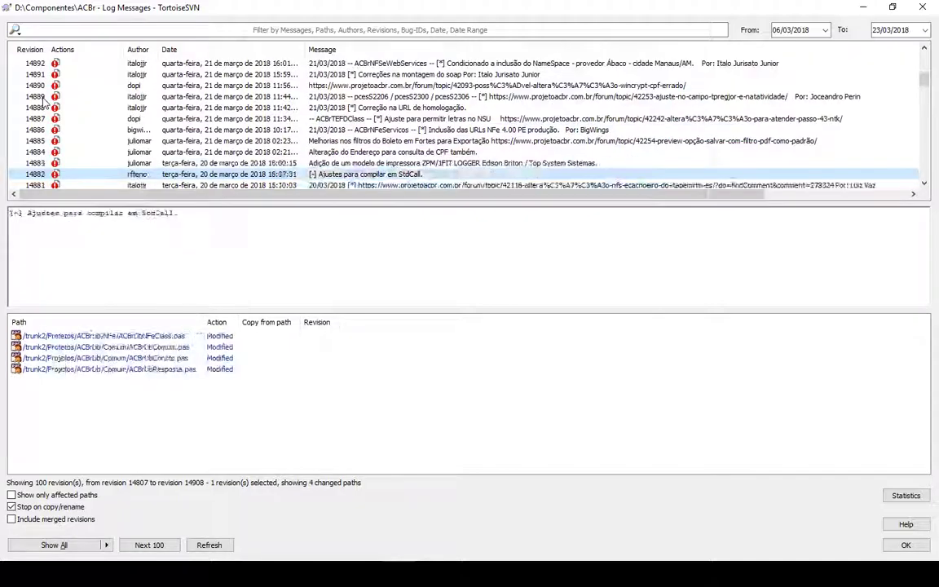
{"action": "key", "text": "Down"}
{"action": "key", "text": "Down"}
{"action": "key", "text": "Down"}
{"action": "key", "text": "Down"}
{"action": "key", "text": "Down"}
{"action": "key", "text": "Down"}
{"action": "key", "text": "Down"}
{"action": "key", "text": "Down"}
{"action": "key", "text": "Down"}
{"action": "key", "text": "Down"}
{"action": "key", "text": "Down"}
{"action": "key", "text": "Down"}
{"action": "key", "text": "Down"}
{"action": "key", "text": "Down"}
{"action": "key", "text": "Down"}
{"action": "key", "text": "Down"}
{"action": "key", "text": "Down"}
{"action": "key", "text": "Down"}
{"action": "key", "text": "Down"}
{"action": "key", "text": "Down"}
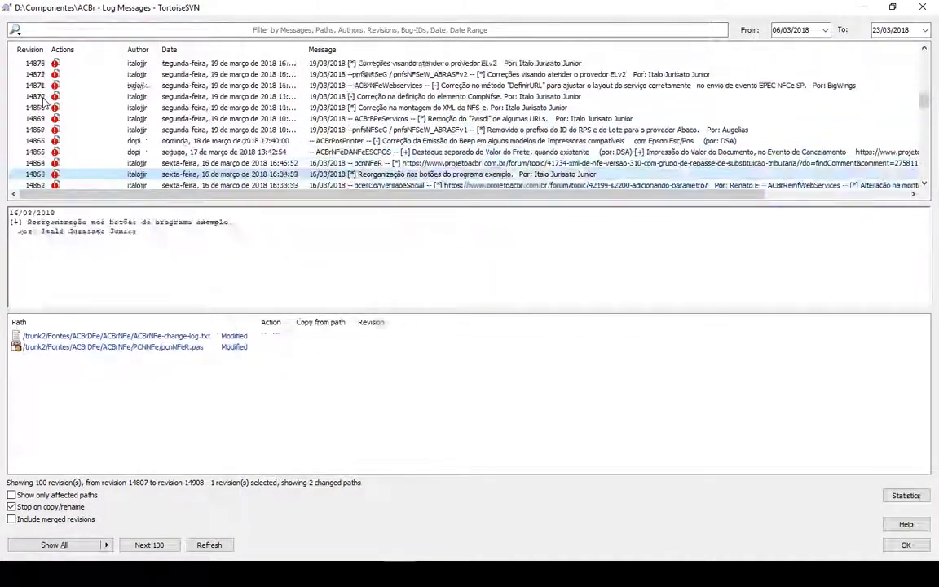
{"action": "key", "text": "Down"}
{"action": "key", "text": "Down"}
{"action": "key", "text": "Down"}
{"action": "key", "text": "Down"}
{"action": "key", "text": "Down"}
{"action": "key", "text": "Down"}
{"action": "key", "text": "Down"}
{"action": "key", "text": "Down"}
{"action": "key", "text": "Down"}
{"action": "key", "text": "Down"}
{"action": "key", "text": "Down"}
{"action": "key", "text": "Down"}
{"action": "key", "text": "Down"}
{"action": "key", "text": "Down"}
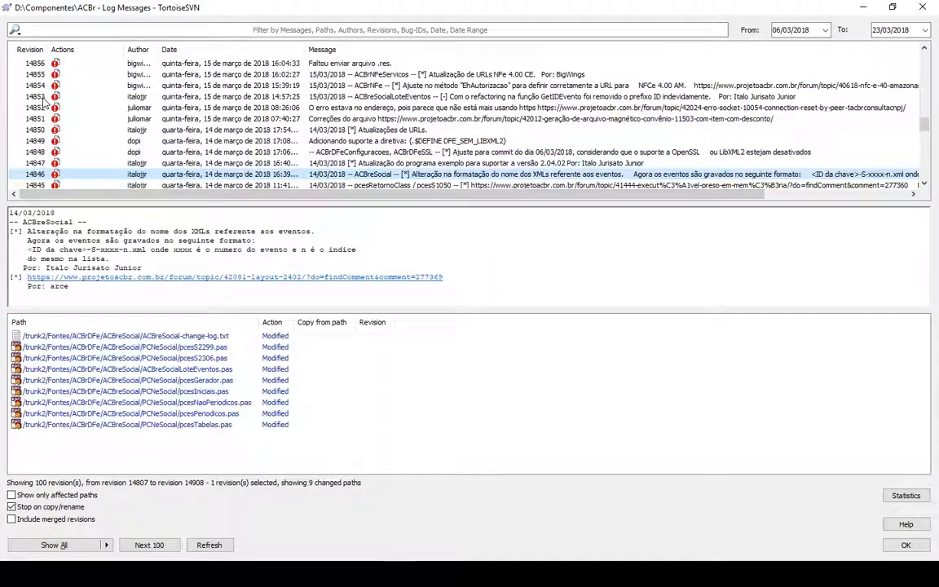
{"action": "key", "text": "Down"}
{"action": "key", "text": "Down"}
{"action": "key", "text": "Down"}
{"action": "key", "text": "Down"}
{"action": "key", "text": "Down"}
{"action": "key", "text": "Down"}
{"action": "key", "text": "Down"}
{"action": "key", "text": "Down"}
{"action": "key", "text": "Down"}
{"action": "key", "text": "Down"}
{"action": "key", "text": "Down"}
{"action": "key", "text": "Down"}
{"action": "key", "text": "Down"}
{"action": "key", "text": "Down"}
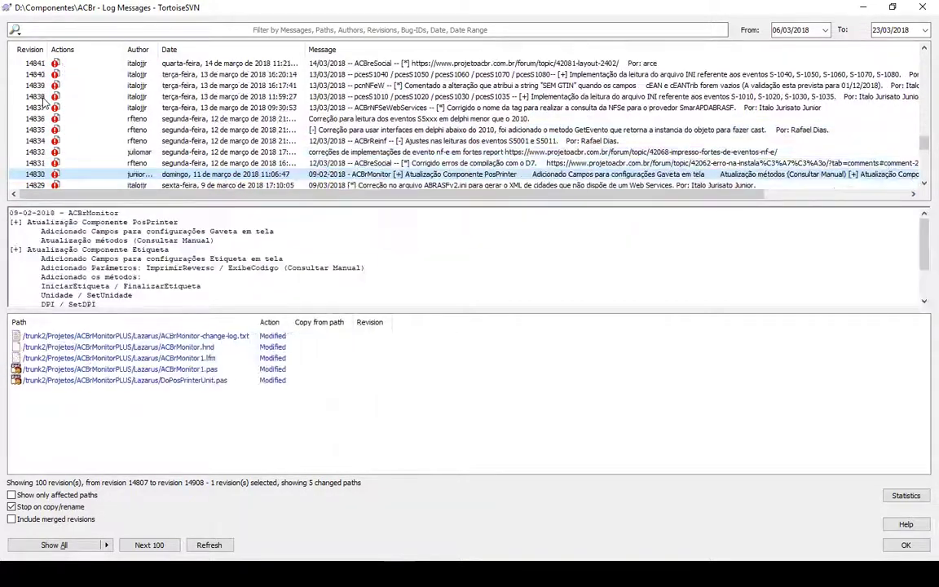
{"action": "key", "text": "Down"}
{"action": "key", "text": "Down"}
{"action": "key", "text": "Down"}
{"action": "key", "text": "Down"}
{"action": "key", "text": "Down"}
{"action": "key", "text": "Down"}
{"action": "key", "text": "Down"}
{"action": "key", "text": "Down"}
{"action": "key", "text": "Down"}
{"action": "key", "text": "Down"}
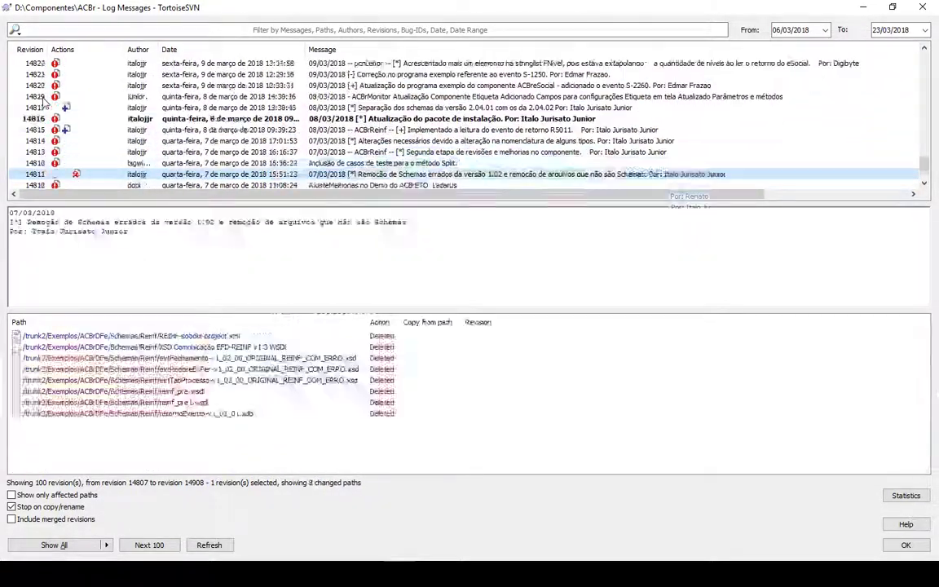
Step: Return to revision 14817 and look through the eSocial v2_04_01 schema files it added
{"action": "key", "text": "Up"}
{"action": "key", "text": "Up"}
{"action": "key", "text": "Up"}
{"action": "key", "text": "Up"}
{"action": "key", "text": "Up"}
{"action": "key", "text": "Up"}
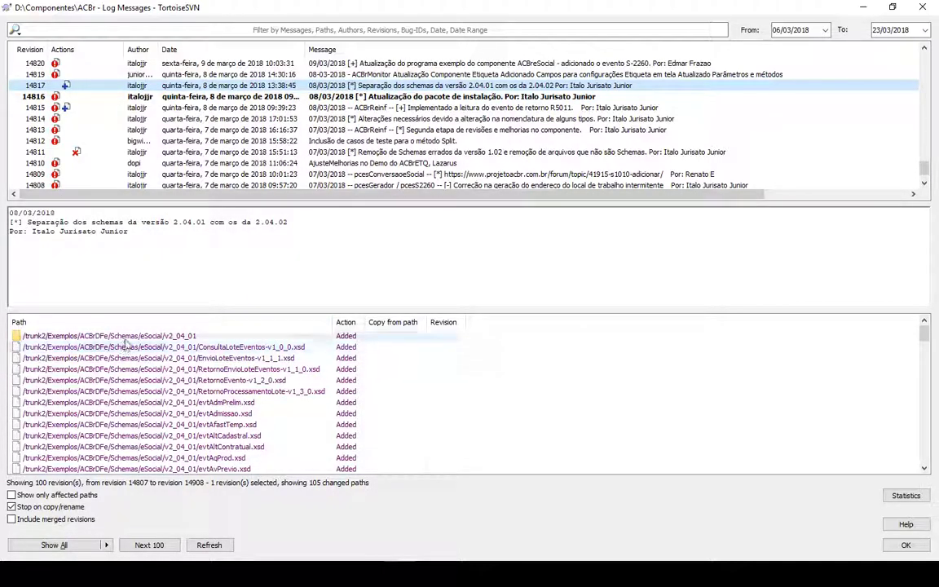
{"action": "scroll", "coordinate": [111, 393], "scroll_direction": "down", "scroll_amount": 10}
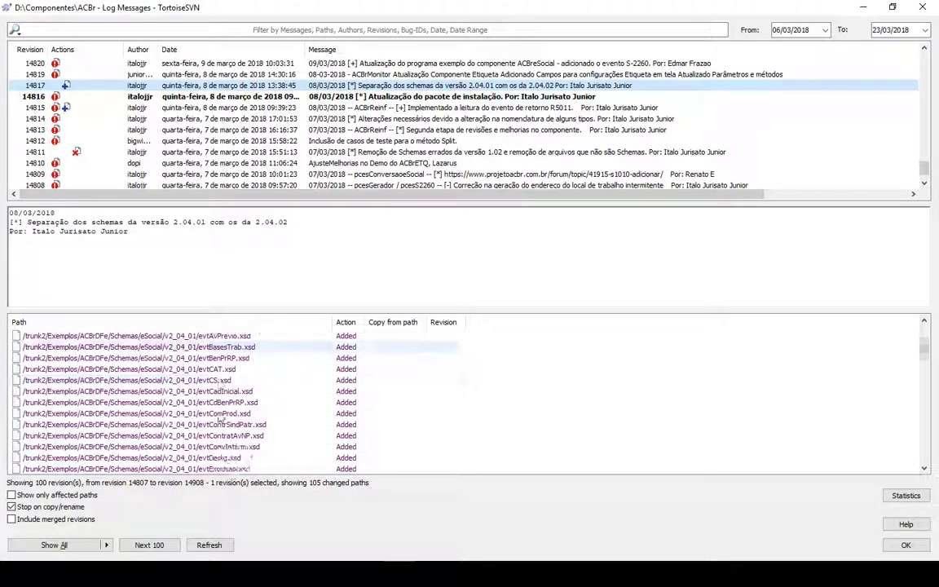
Step: Examine the commit messages and changed files of revisions 14819 and 14820
{"action": "left_click", "coordinate": [206, 74]}
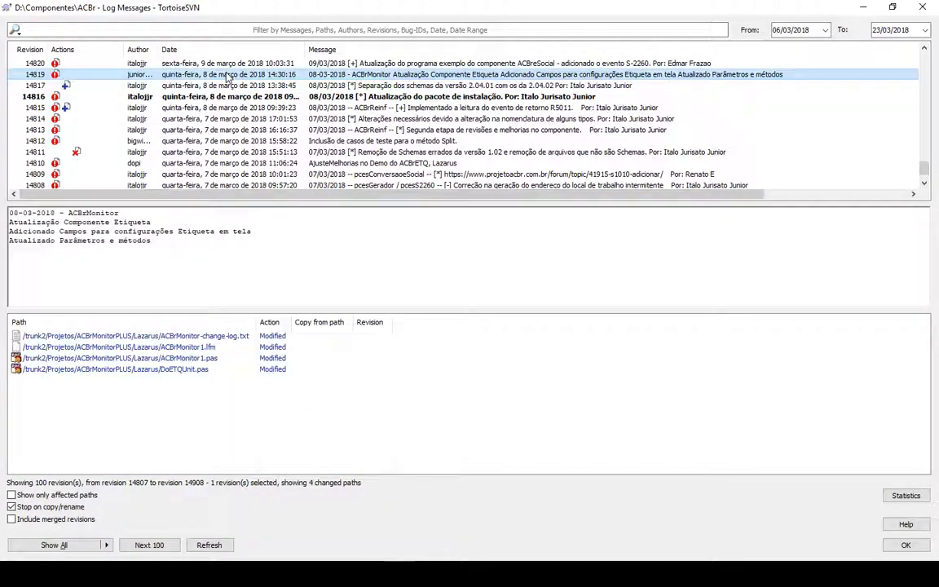
{"action": "left_click", "coordinate": [210, 63]}
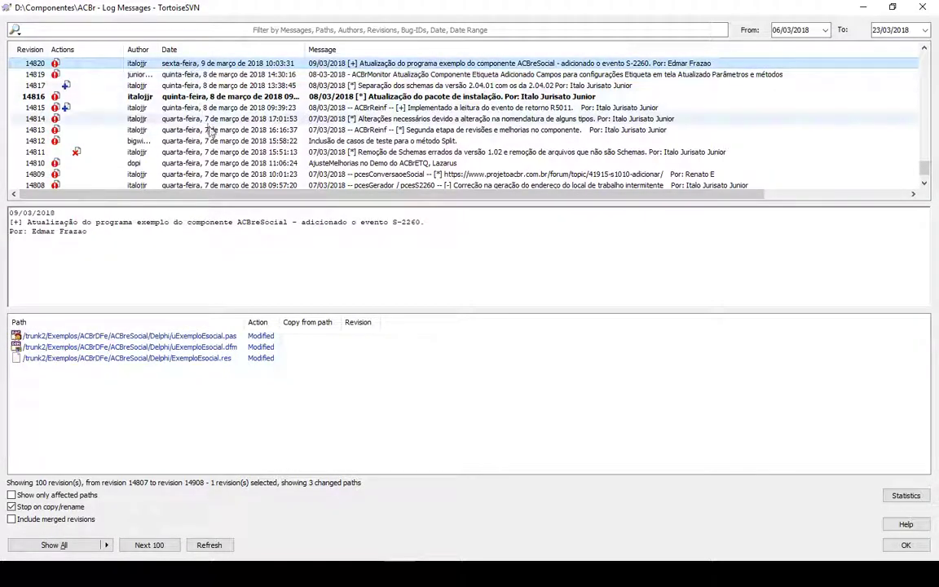
{"action": "scroll", "coordinate": [211, 140], "scroll_direction": "up", "scroll_amount": 2}
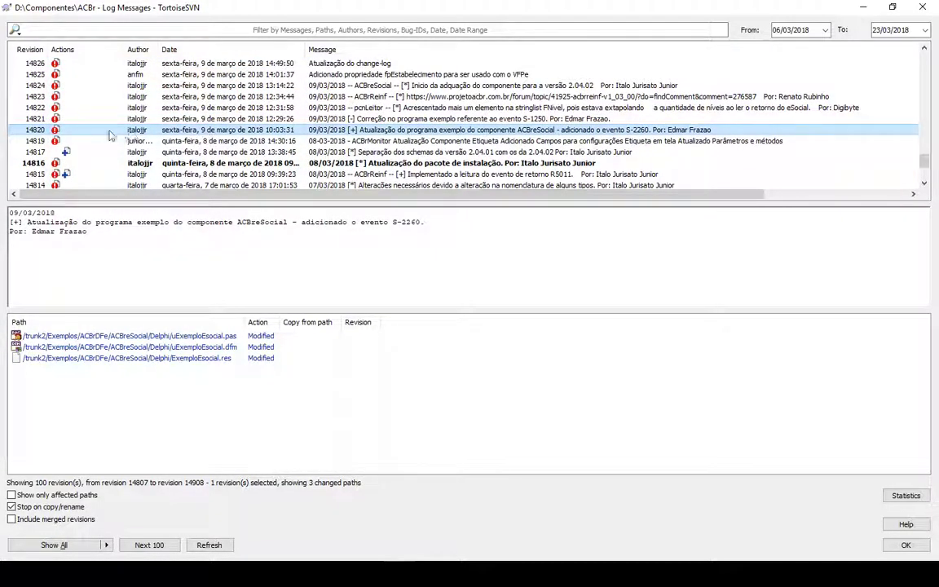
{"action": "scroll", "coordinate": [59, 147], "scroll_direction": "up", "scroll_amount": 1}
{"action": "scroll", "coordinate": [59, 155], "scroll_direction": "down", "scroll_amount": 1}
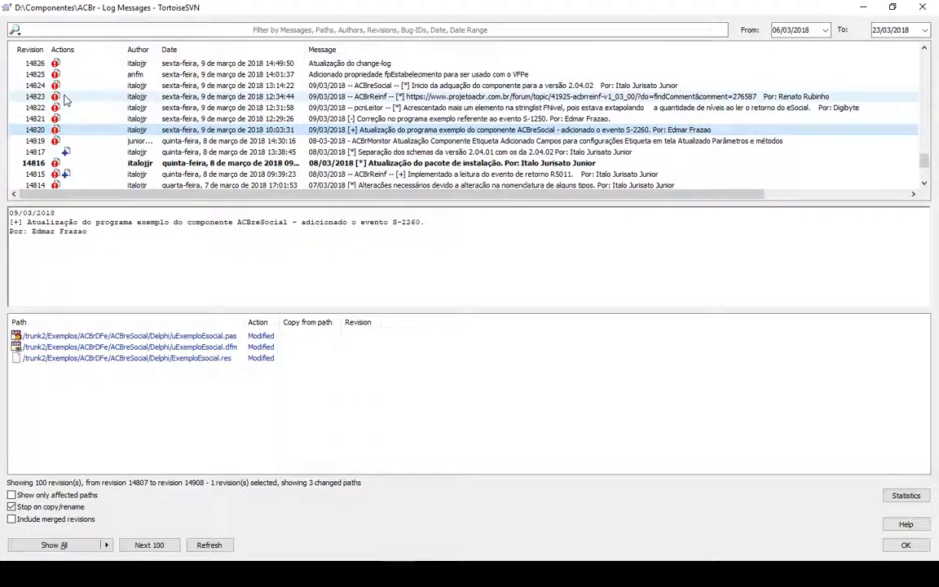
Step: Review the newer revisions one by one from 14821 up to 14865, reading each commit message and its changed files
{"action": "key", "text": "Up"}
{"action": "key", "text": "Up"}
{"action": "key", "text": "Up"}
{"action": "key", "text": "Up"}
{"action": "key", "text": "Up"}
{"action": "key", "text": "Up"}
{"action": "key", "text": "Up"}
{"action": "key", "text": "Up"}
{"action": "key", "text": "Up"}
{"action": "key", "text": "Up"}
{"action": "key", "text": "Up"}
{"action": "key", "text": "Up"}
{"action": "key", "text": "Up"}
{"action": "key", "text": "Up"}
{"action": "key", "text": "Up"}
{"action": "key", "text": "Up"}
{"action": "key", "text": "Up"}
{"action": "key", "text": "Up"}
{"action": "key", "text": "Up"}
{"action": "key", "text": "Up"}
{"action": "key", "text": "Up"}
{"action": "key", "text": "Up"}
{"action": "key", "text": "Up"}
{"action": "key", "text": "Up"}
{"action": "key", "text": "Up"}
{"action": "key", "text": "Up"}
{"action": "key", "text": "Up"}
{"action": "key", "text": "Up"}
{"action": "key", "text": "Up"}
{"action": "key", "text": "Up"}
{"action": "key", "text": "Up"}
{"action": "key", "text": "Up"}
{"action": "key", "text": "Up"}
{"action": "key", "text": "Up"}
{"action": "key", "text": "Up"}
{"action": "key", "text": "Up"}
{"action": "key", "text": "Up"}
{"action": "key", "text": "Up"}
{"action": "key", "text": "Up"}
{"action": "key", "text": "Up"}
{"action": "key", "text": "Up"}
{"action": "key", "text": "Up"}
{"action": "key", "text": "Up"}
{"action": "key", "text": "Up"}
{"action": "key", "text": "Up"}
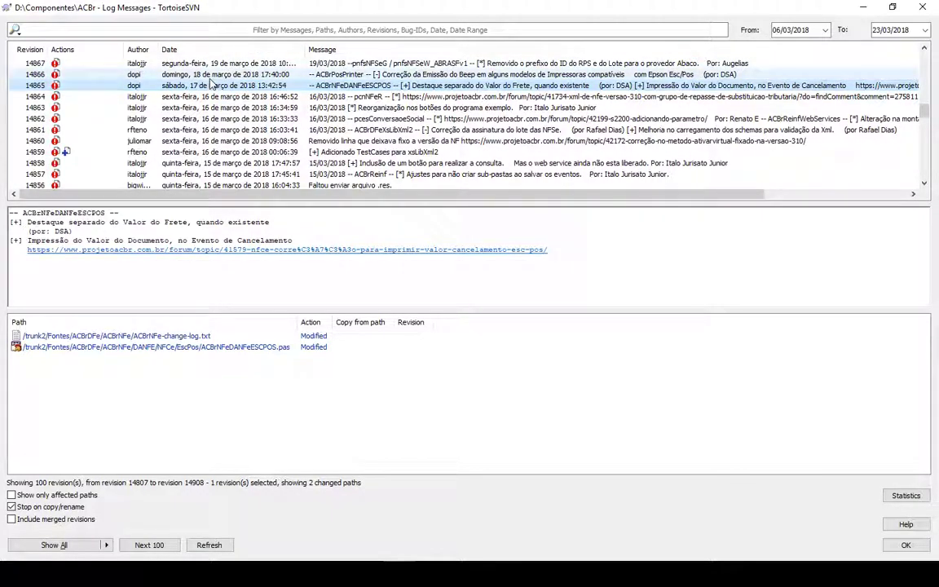
Step: Compare the ACBrPosPrinter commit in revision 14866 with the ACBrNFeDANFeESCPOS commit in revision 14865
{"action": "left_click", "coordinate": [210, 75]}
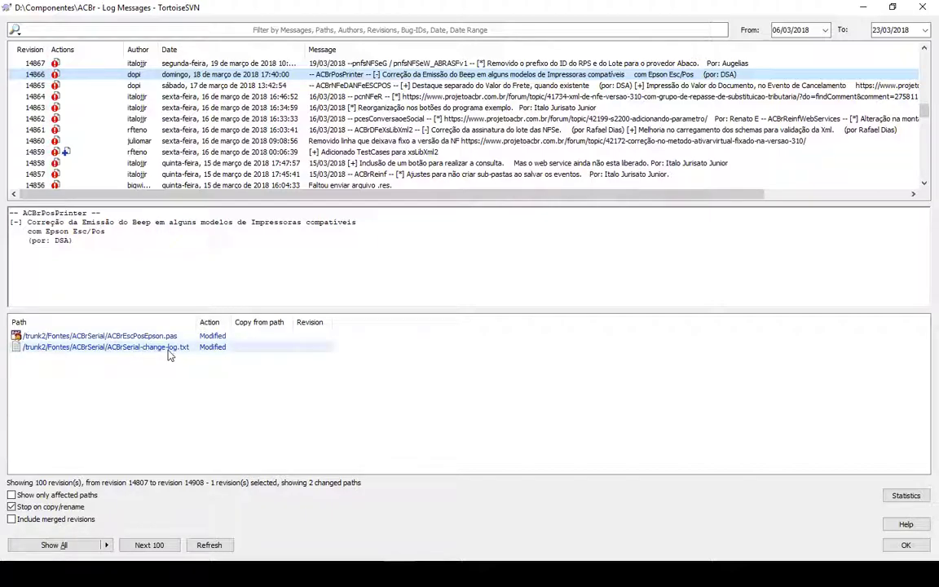
{"action": "left_click", "coordinate": [187, 87]}
{"action": "left_click", "coordinate": [189, 75]}
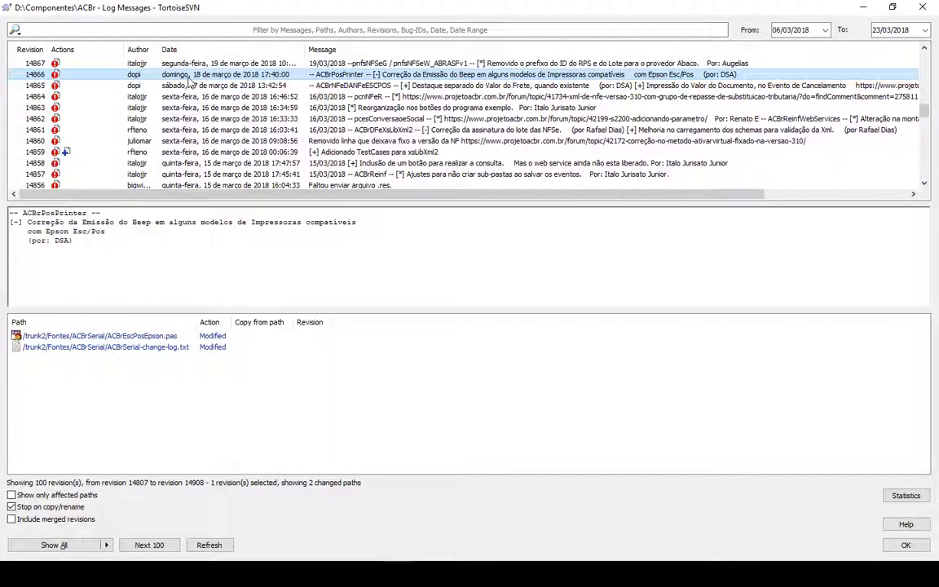
Step: Continue through the newer revisions from 14867 up to the ACBrNFeWebservices commit in revision 14871
{"action": "key", "text": "Up"}
{"action": "key", "text": "Up"}
{"action": "key", "text": "Up"}
{"action": "key", "text": "Up"}
{"action": "key", "text": "Up"}
{"action": "key", "text": "Up"}
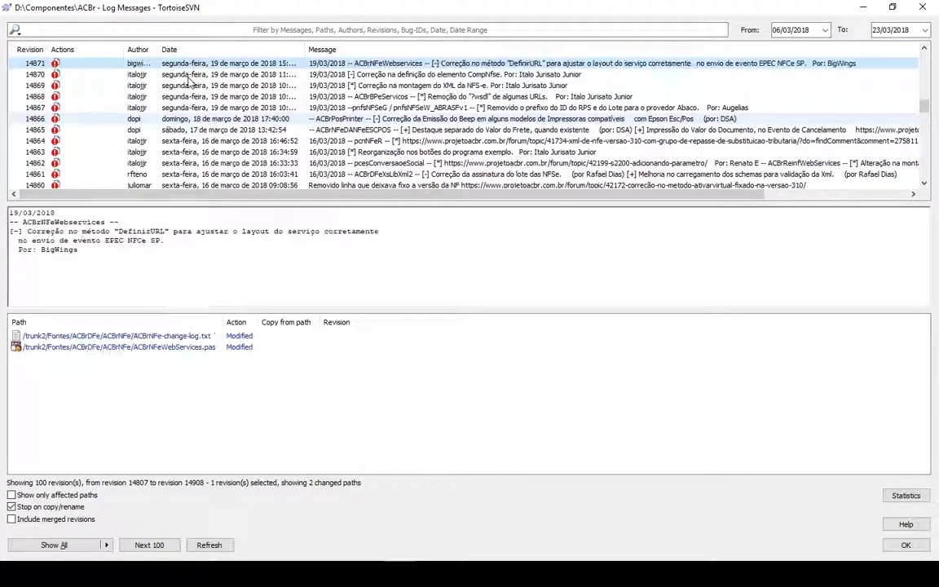
Step: Go back over the commits from revision 14871 down to 14864, and forward again up to revision 14876
{"action": "key", "text": "Down"}
{"action": "key", "text": "Down"}
{"action": "key", "text": "Down"}
{"action": "key", "text": "Down"}
{"action": "key", "text": "Down"}
{"action": "key", "text": "Down"}
{"action": "key", "text": "Down"}
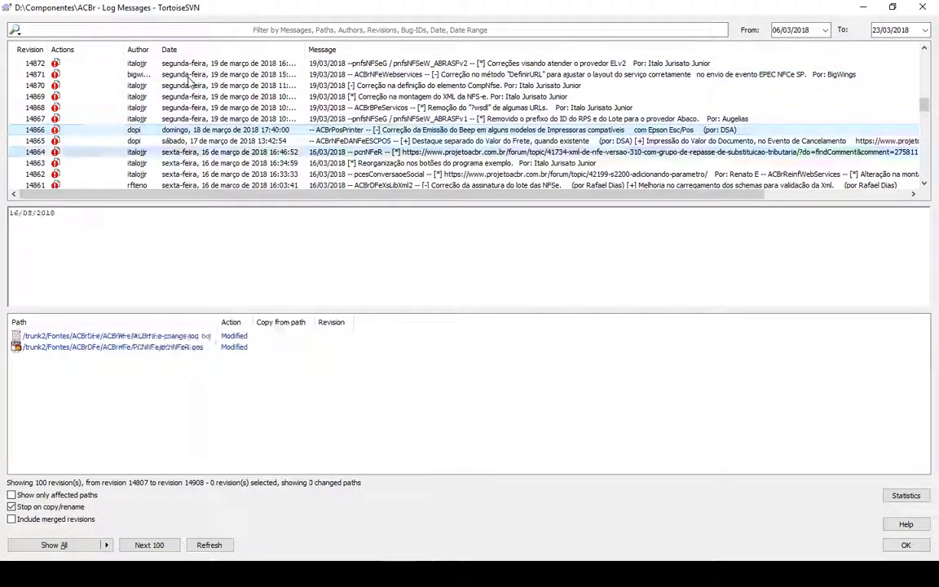
{"action": "key", "text": "Up"}
{"action": "key", "text": "Up"}
{"action": "key", "text": "Up"}
{"action": "key", "text": "Up"}
{"action": "key", "text": "Up"}
{"action": "key", "text": "Up"}
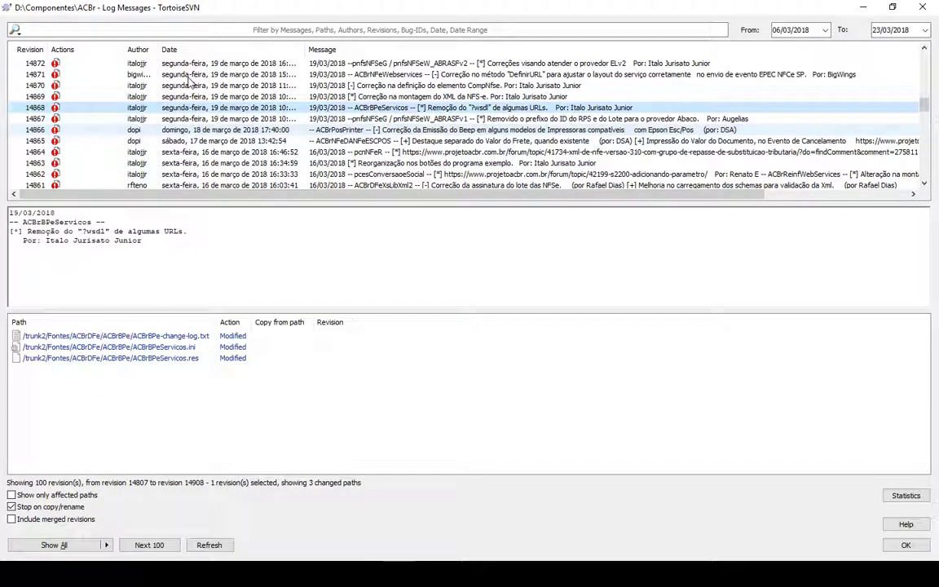
{"action": "key", "text": "Up"}
{"action": "key", "text": "Up"}
{"action": "key", "text": "Up"}
{"action": "key", "text": "Up"}
{"action": "key", "text": "Up"}
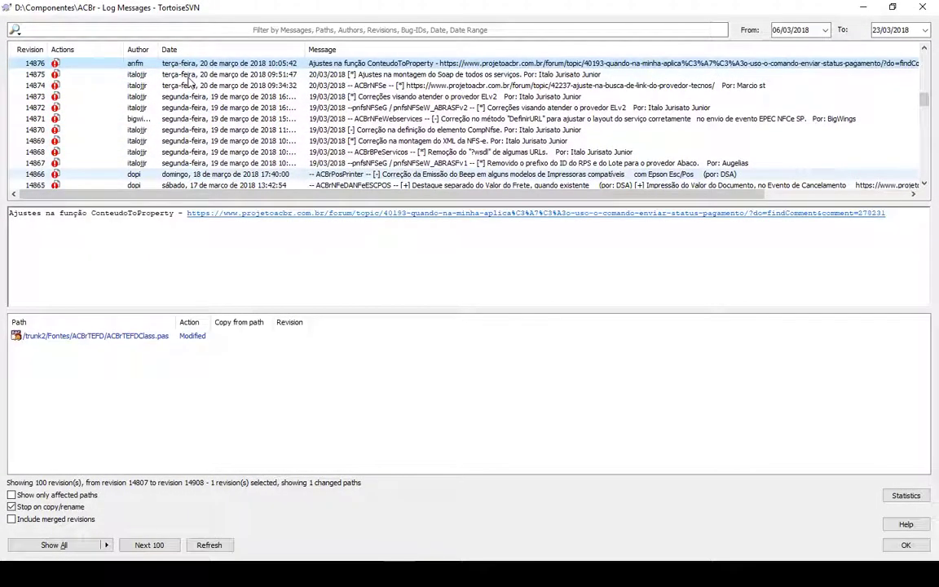
Step: Return to the pcnNFeR commit in revision 14864 and compare revisions 14865 and 14866, reading their messages and changed files
{"action": "key", "text": "Down"}
{"action": "key", "text": "Down"}
{"action": "key", "text": "Down"}
{"action": "key", "text": "Down"}
{"action": "key", "text": "Down"}
{"action": "key", "text": "Down"}
{"action": "key", "text": "Down"}
{"action": "key", "text": "Down"}
{"action": "key", "text": "Down"}
{"action": "key", "text": "Down"}
{"action": "key", "text": "Down"}
{"action": "key", "text": "Down"}
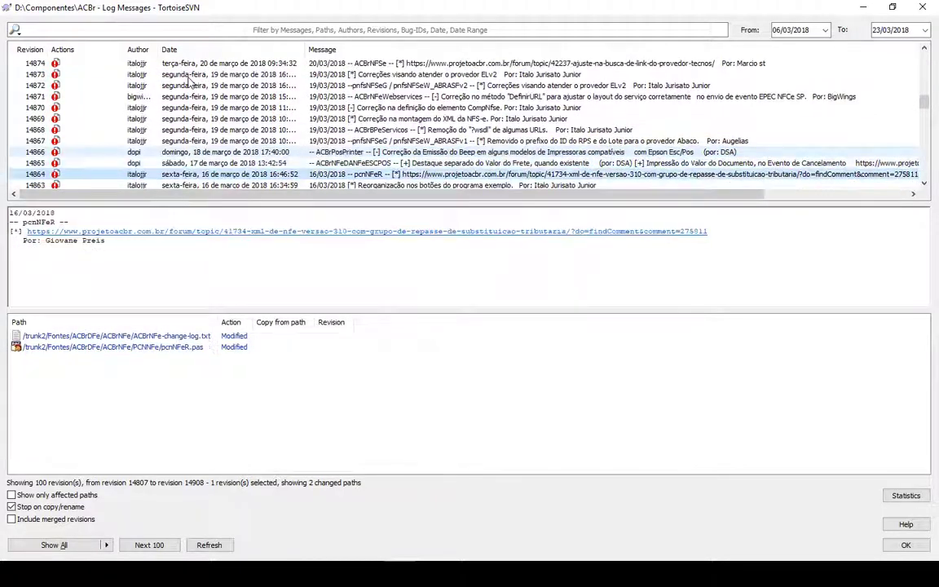
{"action": "key", "text": "Up"}
{"action": "key", "text": "Up"}
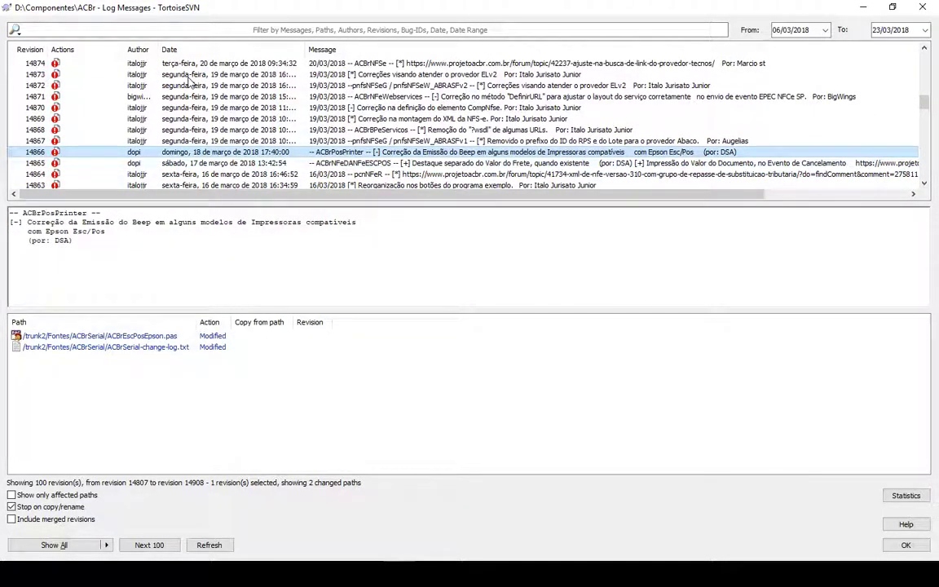
{"action": "key", "text": "Down"}
{"action": "key", "text": "Up"}
{"action": "key", "text": "Down"}
{"action": "key", "text": "Up"}
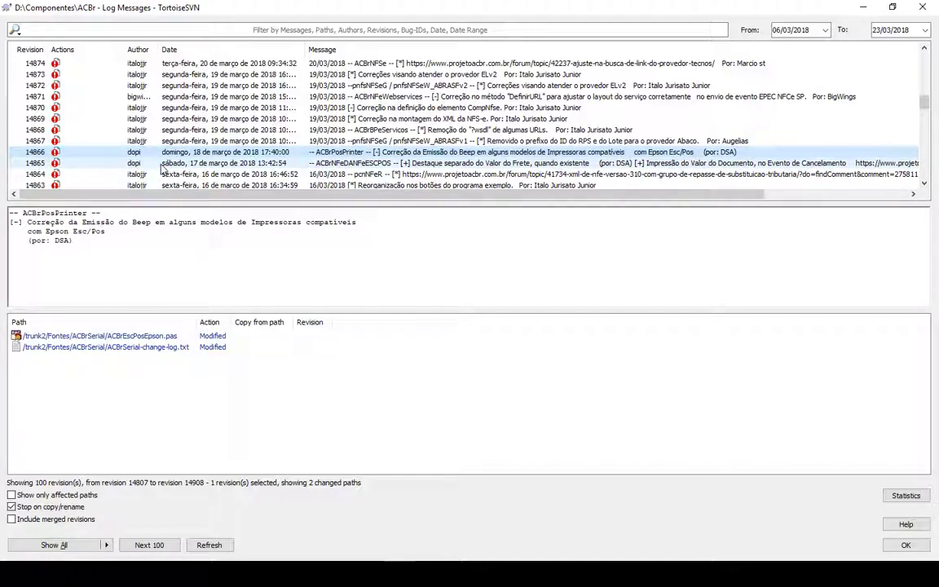
Step: Read the commits from revision 14867 up to the ConteudoToProperty commit in revision 14876, and close the log
{"action": "key", "text": "Up"}
{"action": "key", "text": "Up"}
{"action": "key", "text": "Up"}
{"action": "key", "text": "Up"}
{"action": "key", "text": "Up"}
{"action": "key", "text": "Up"}
{"action": "key", "text": "Up"}
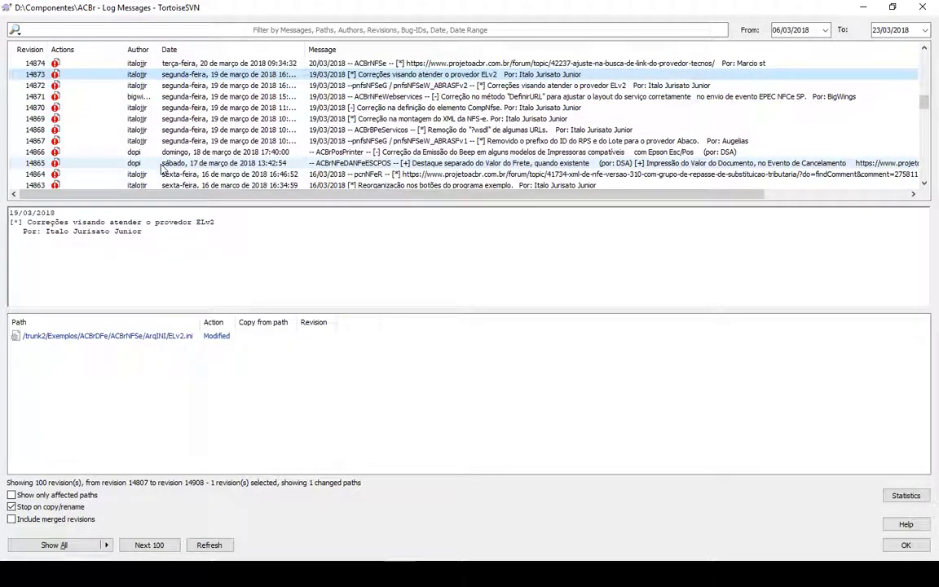
{"action": "key", "text": "Up"}
{"action": "key", "text": "Up"}
{"action": "key", "text": "Up"}
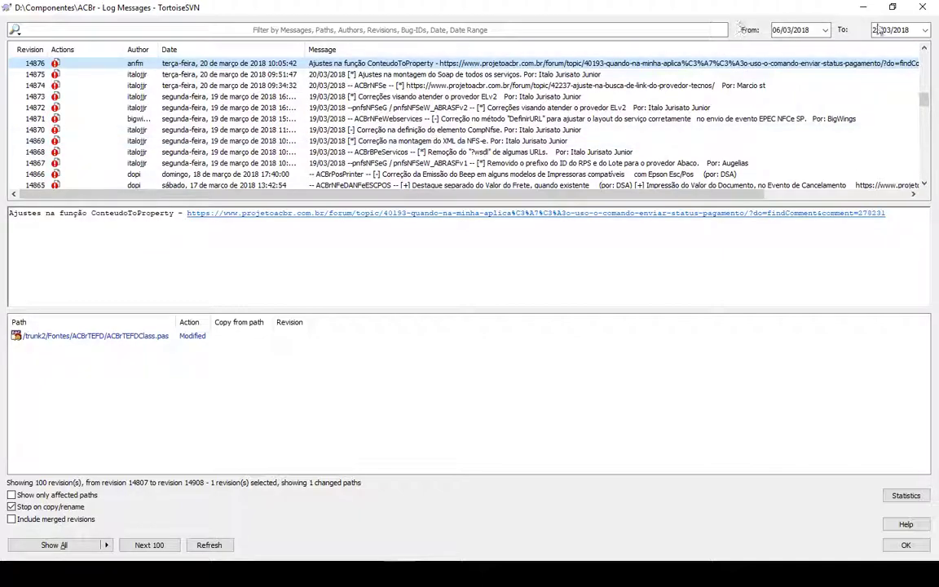
{"action": "left_click", "coordinate": [923, 8]}
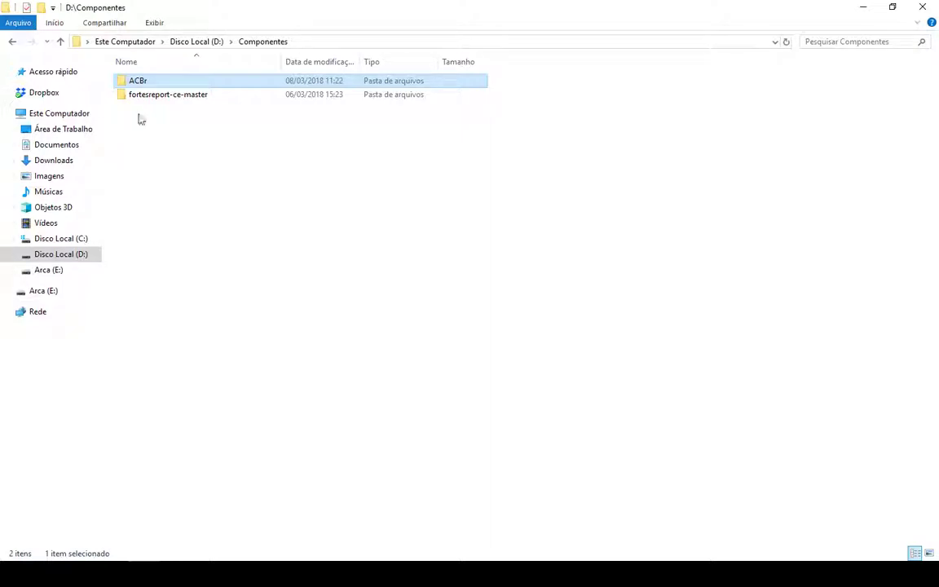
Step: Update the ACBr folder in D:\Componentes from the repository with SVN Update and dismiss the finished update report
{"action": "right_click", "coordinate": [135, 82]}
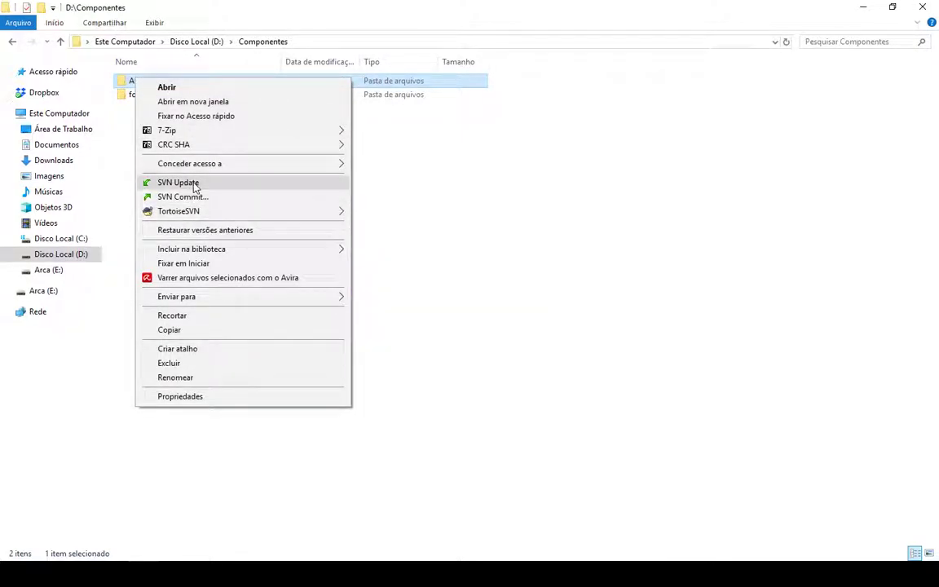
{"action": "left_click", "coordinate": [178, 183]}
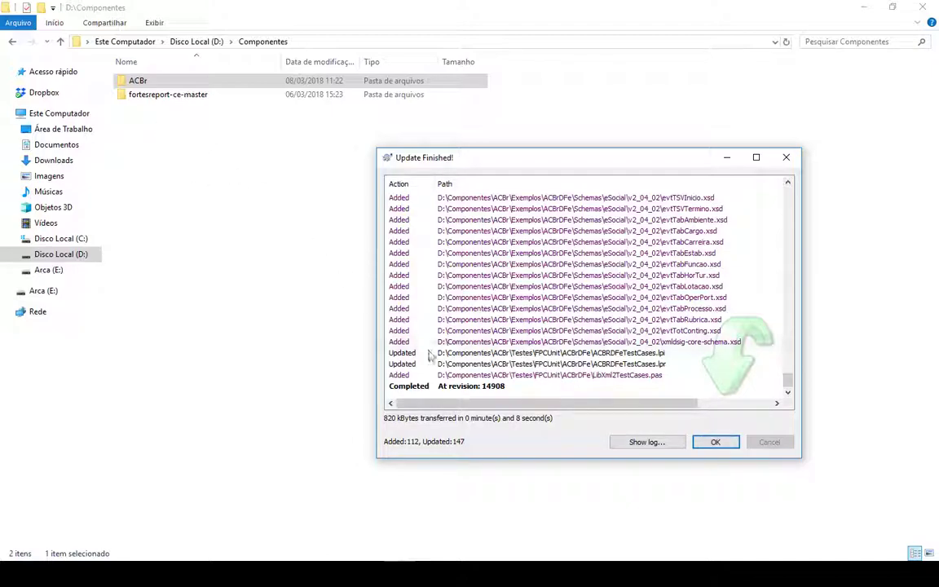
{"action": "left_click", "coordinate": [708, 445]}
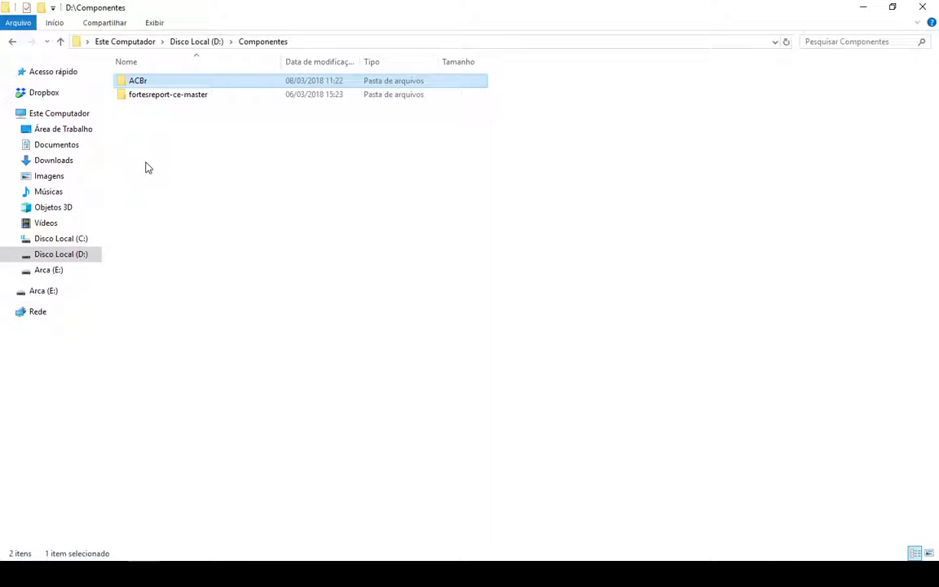
Step: Launch ACBrInstall_Trunk2.exe from the ACBr folder and advance the wizard to its configuration page
{"action": "double_click", "coordinate": [137, 83]}
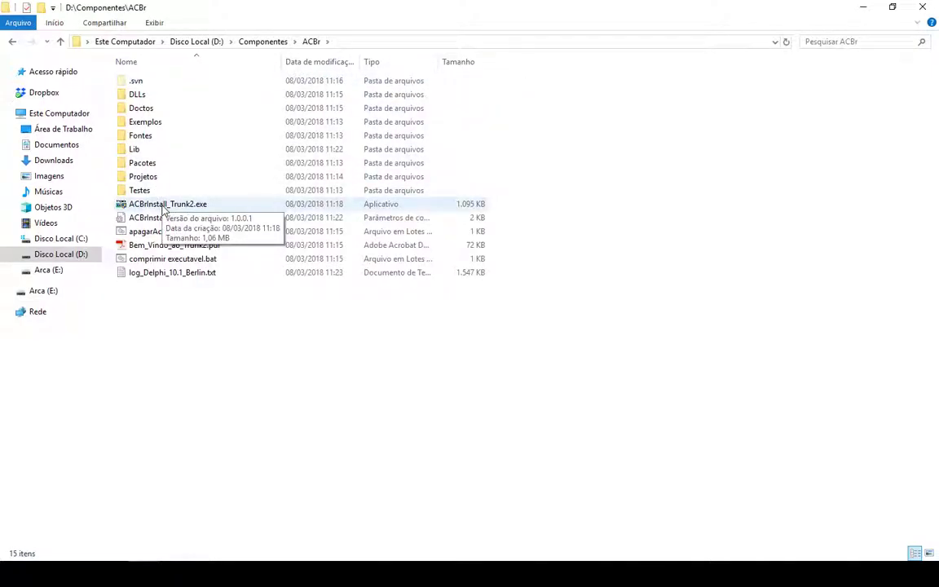
{"action": "left_click", "coordinate": [163, 205]}
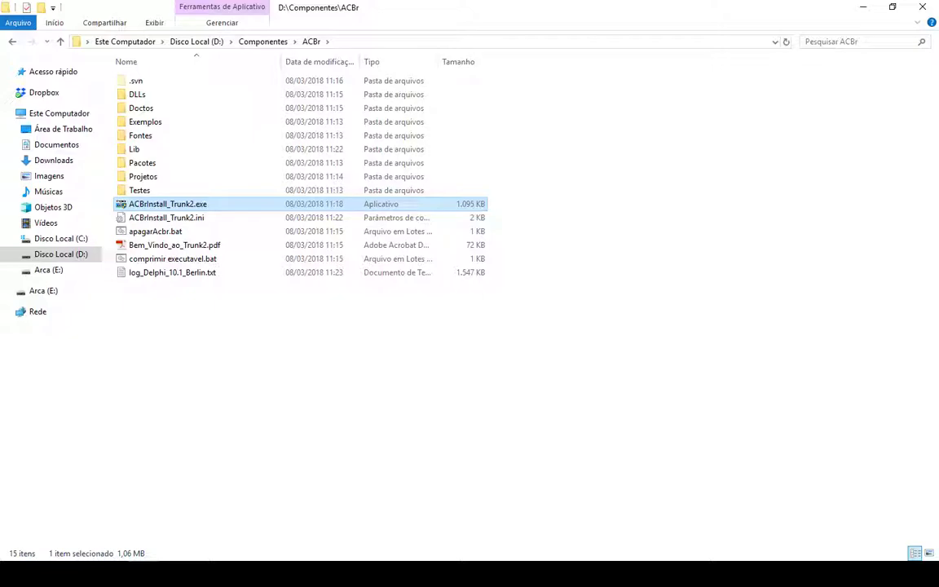
{"action": "left_click_drag", "start_coordinate": [395, 208], "coordinate": [478, 25]}
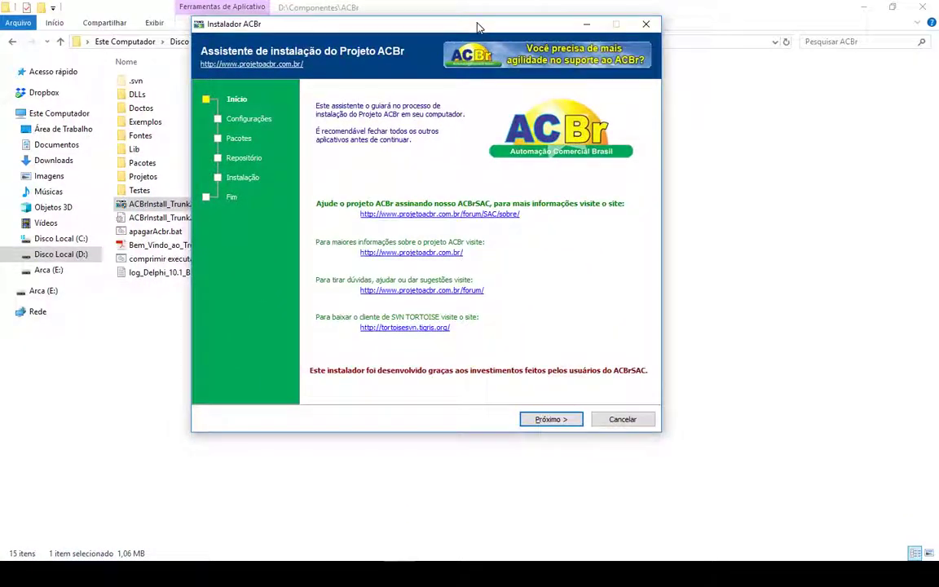
{"action": "left_click", "coordinate": [551, 419]}
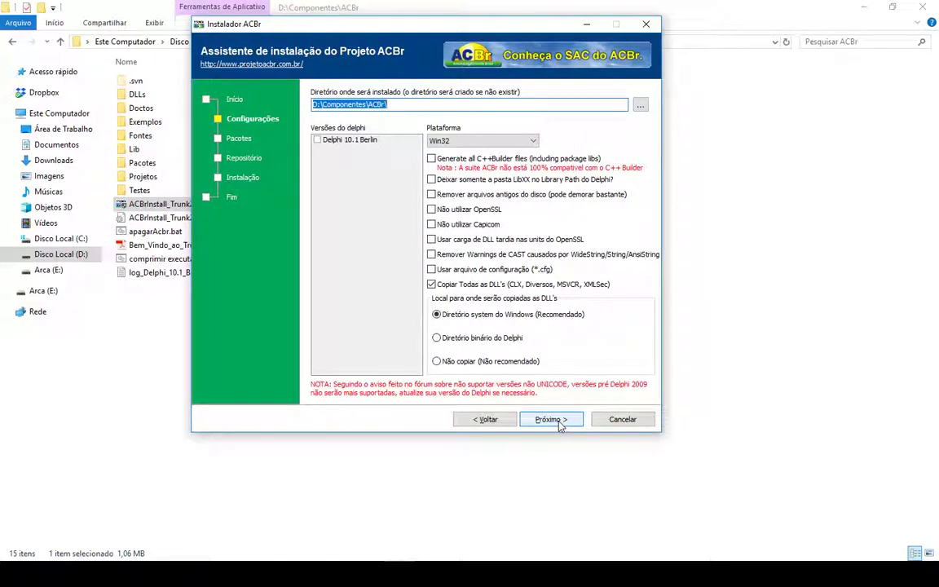
Step: Choose Delphi 10.1 Berlin and enable "Remover arquivos antigos do disco", and continue to the package selection
{"action": "left_click", "coordinate": [317, 140]}
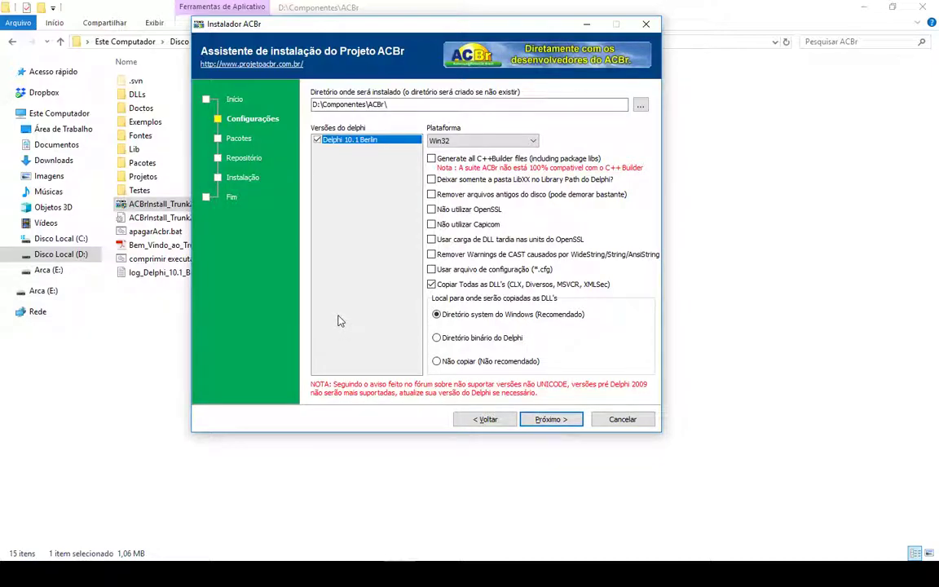
{"action": "left_click", "coordinate": [432, 195]}
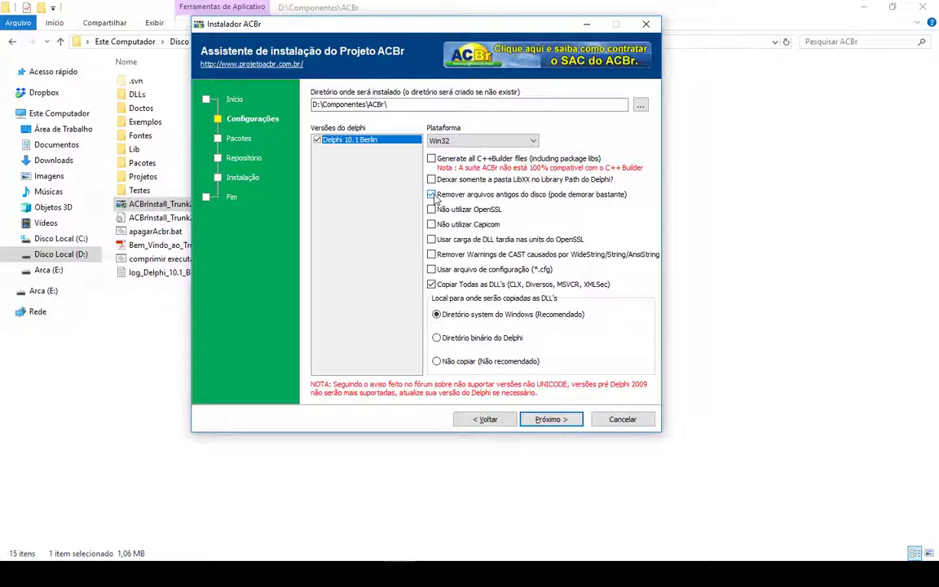
{"action": "left_click", "coordinate": [545, 421]}
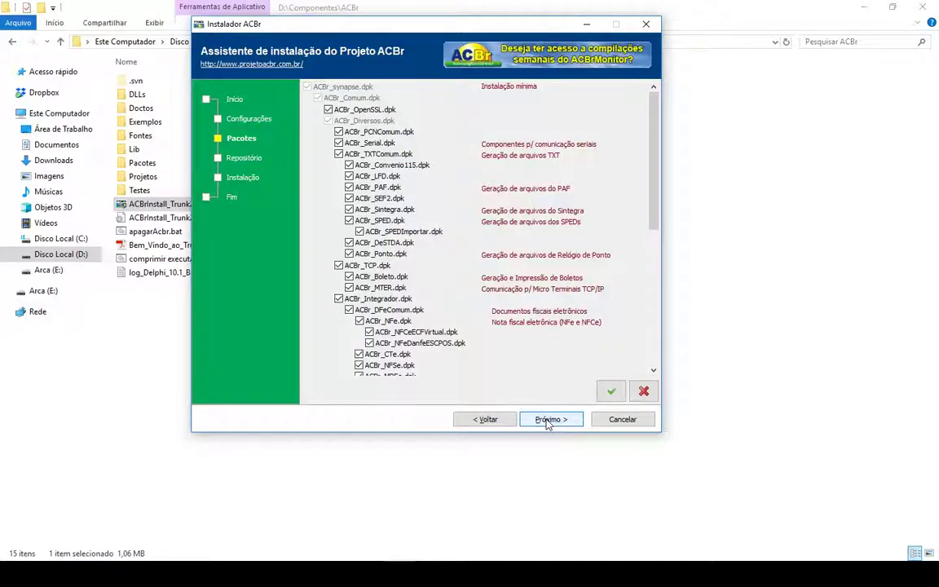
Step: Review the package list, keep the preselected packages, and skip the repository update to reach the installation page
{"action": "left_click_drag", "start_coordinate": [654, 220], "coordinate": [657, 367]}
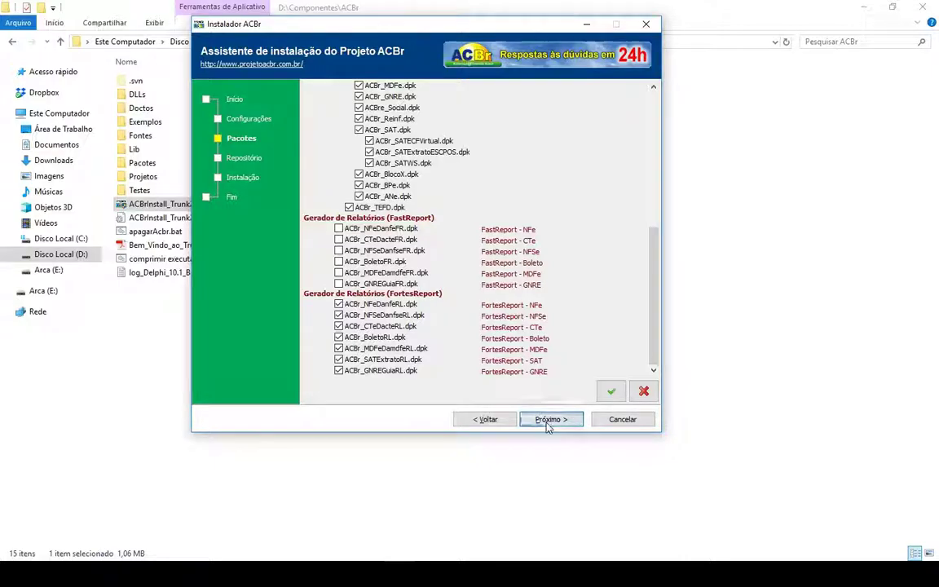
{"action": "left_click", "coordinate": [549, 420]}
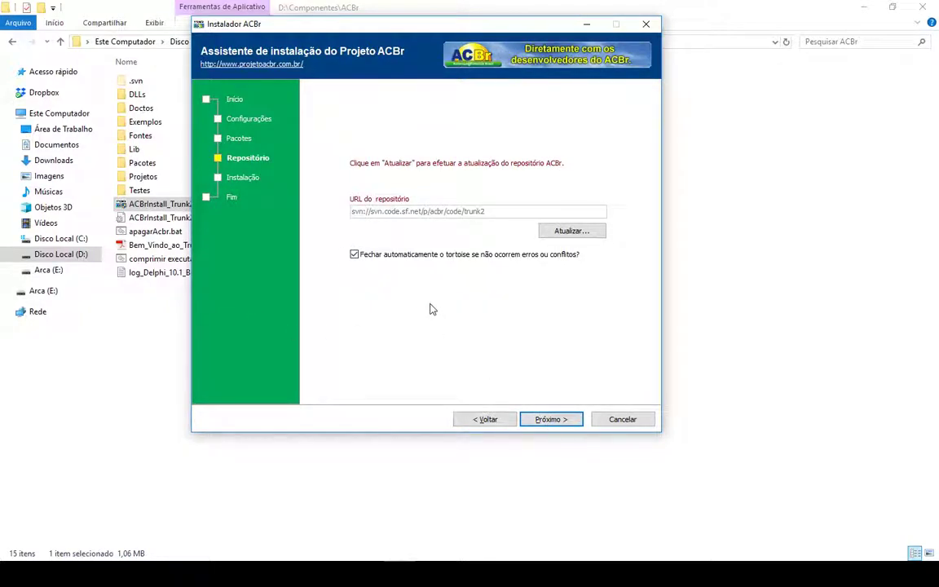
{"action": "left_click", "coordinate": [551, 420]}
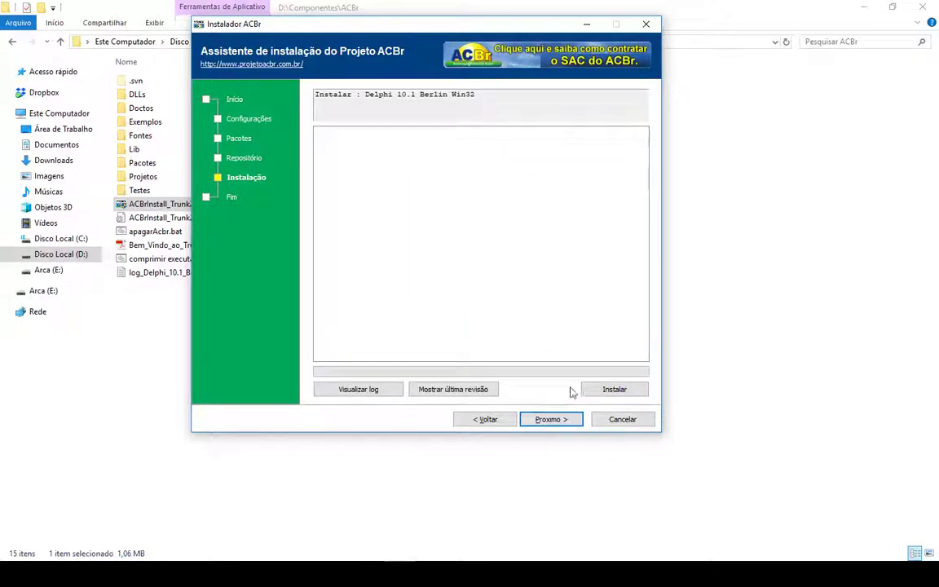
Step: Install the ACBr packages, agreeing to the removal of old ACBr files, and finish the installation wizard
{"action": "left_click", "coordinate": [612, 390]}
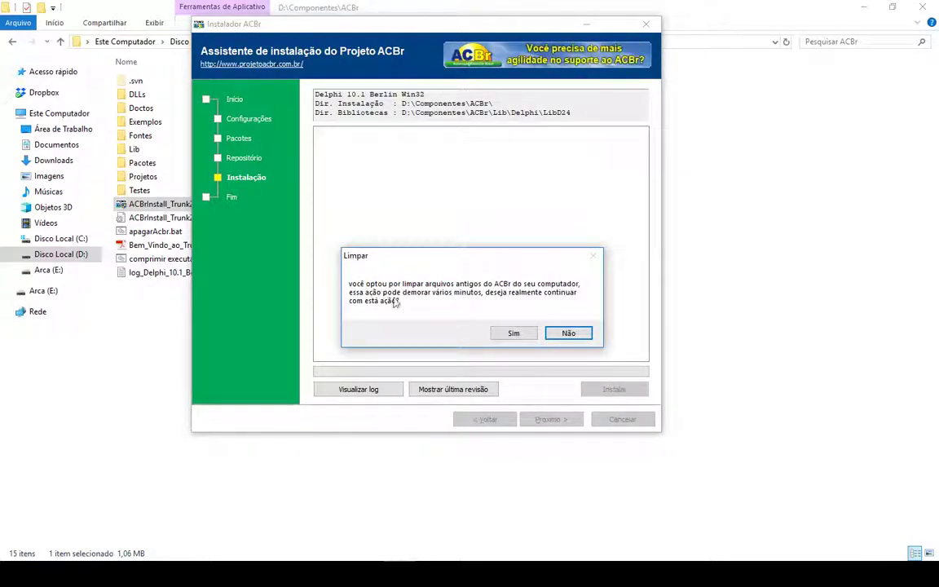
{"action": "left_click", "coordinate": [514, 333]}
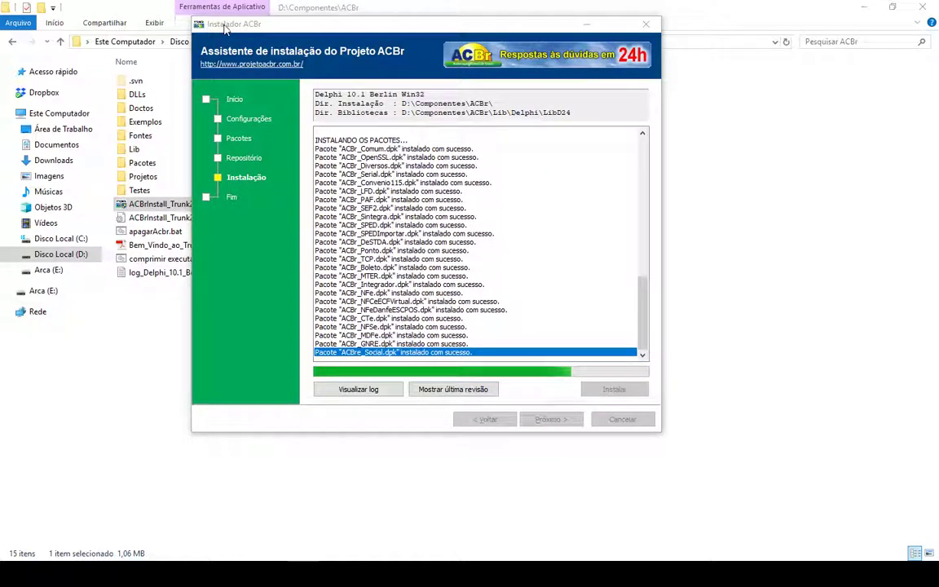
{"action": "left_click", "coordinate": [232, 26]}
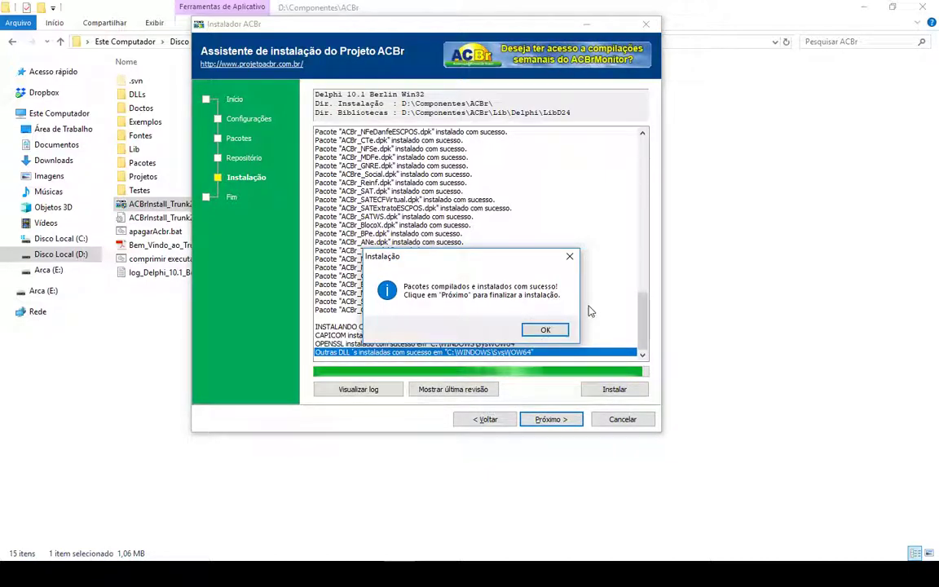
{"action": "left_click", "coordinate": [553, 330]}
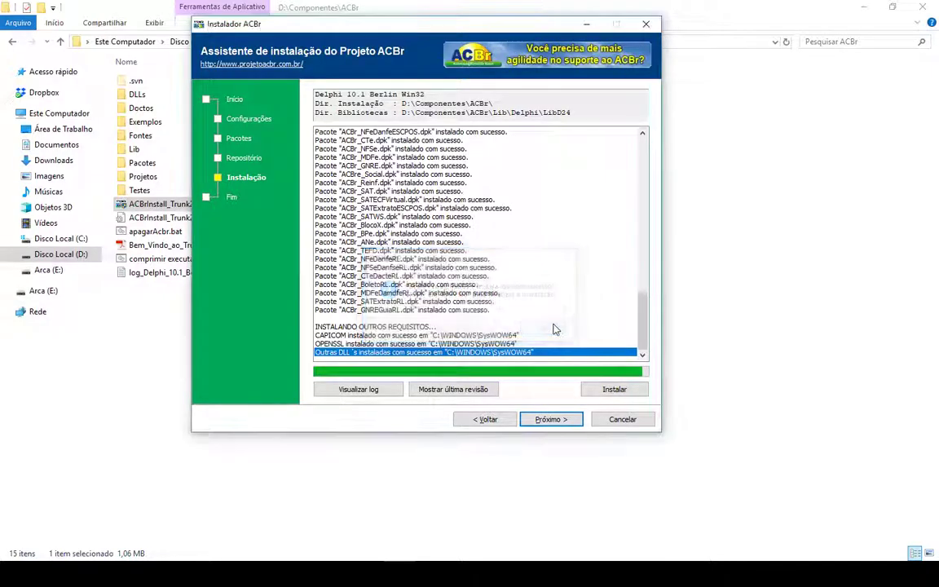
{"action": "left_click", "coordinate": [554, 421]}
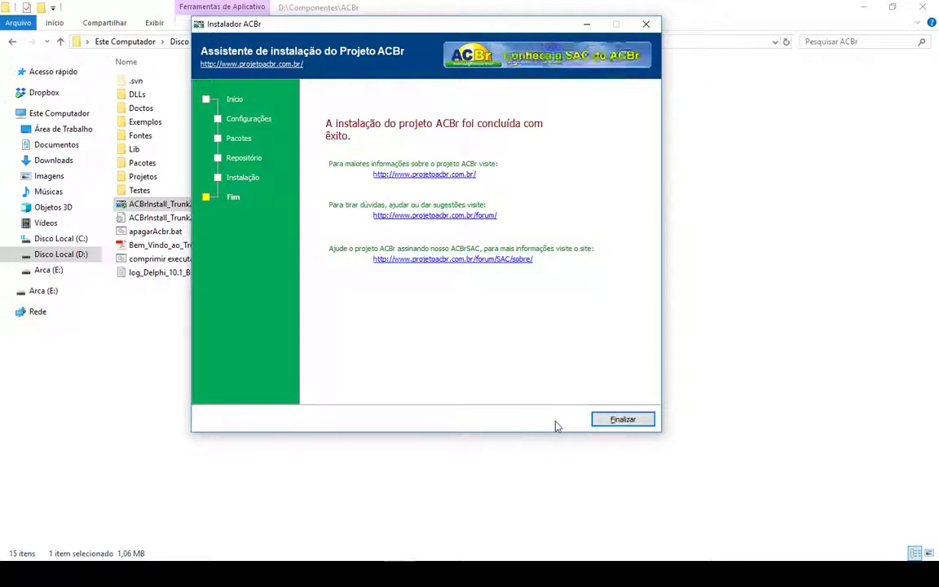
{"action": "left_click", "coordinate": [622, 419]}
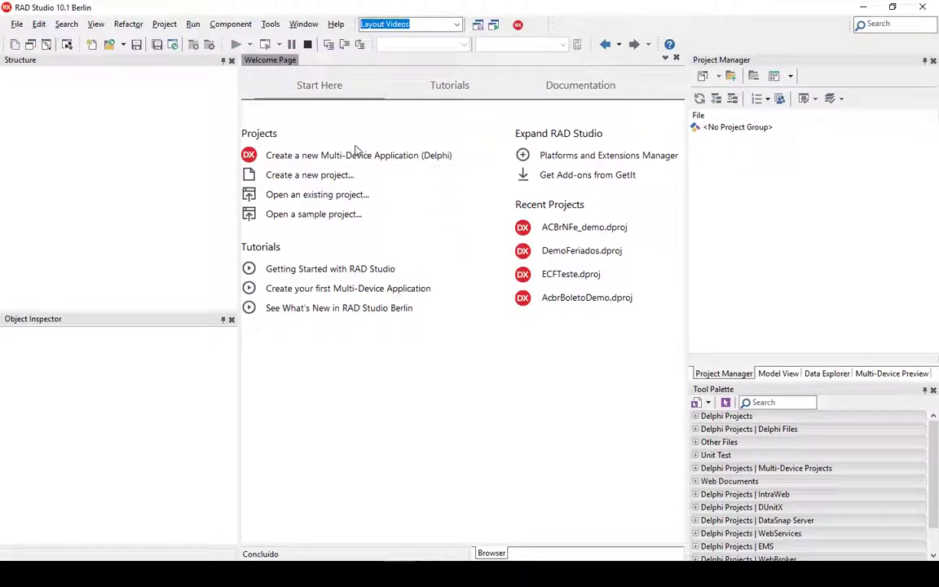
Step: Reopen the ACBrNFe_demo.dproj example project in RAD Studio 10.1 Berlin, and compile and run it
{"action": "left_click", "coordinate": [16, 24]}
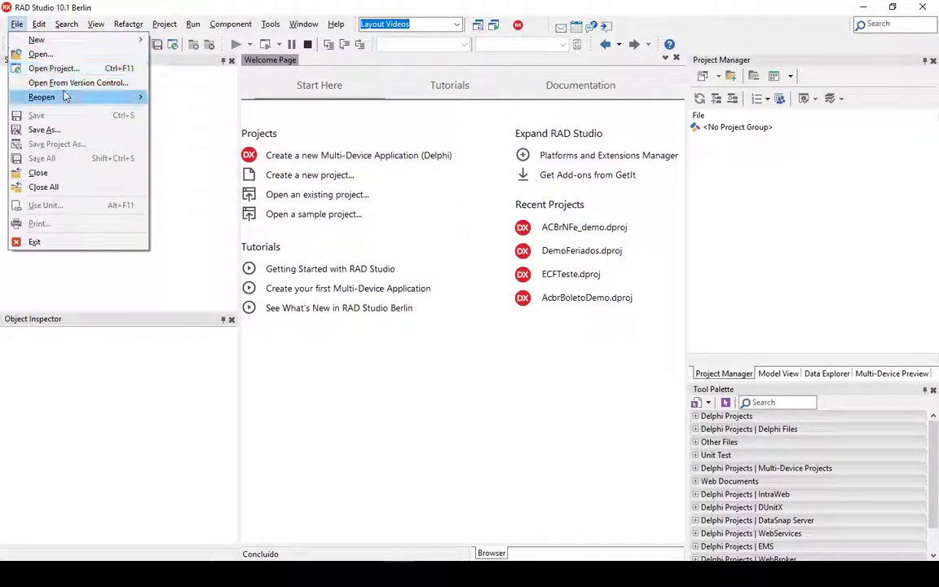
{"action": "mouse_move", "coordinate": [63, 97]}
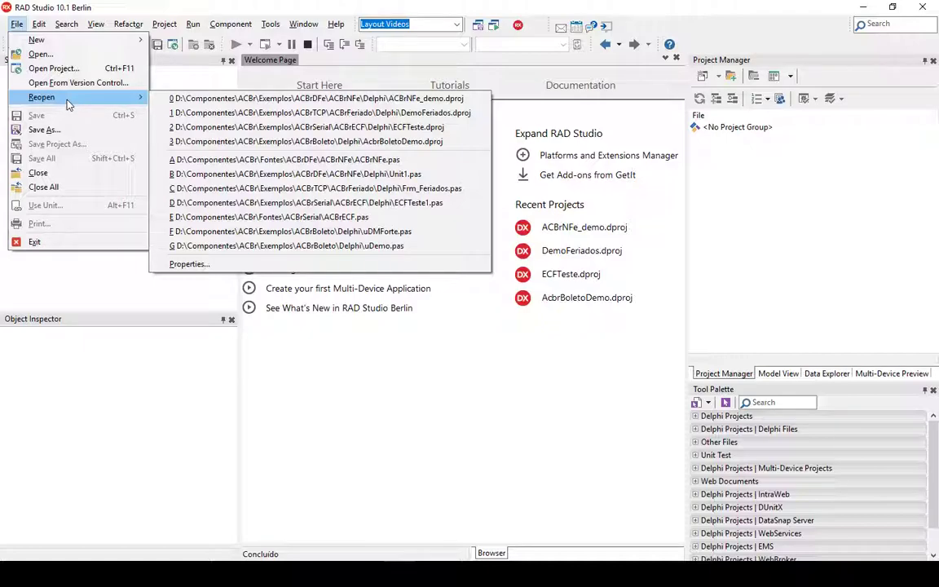
{"action": "left_click", "coordinate": [353, 99]}
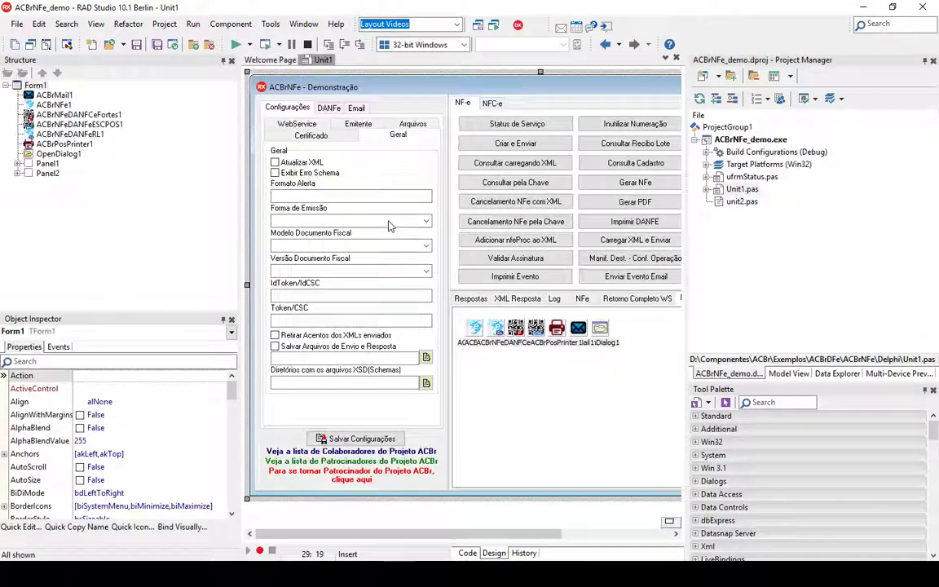
{"action": "key", "text": "F9"}
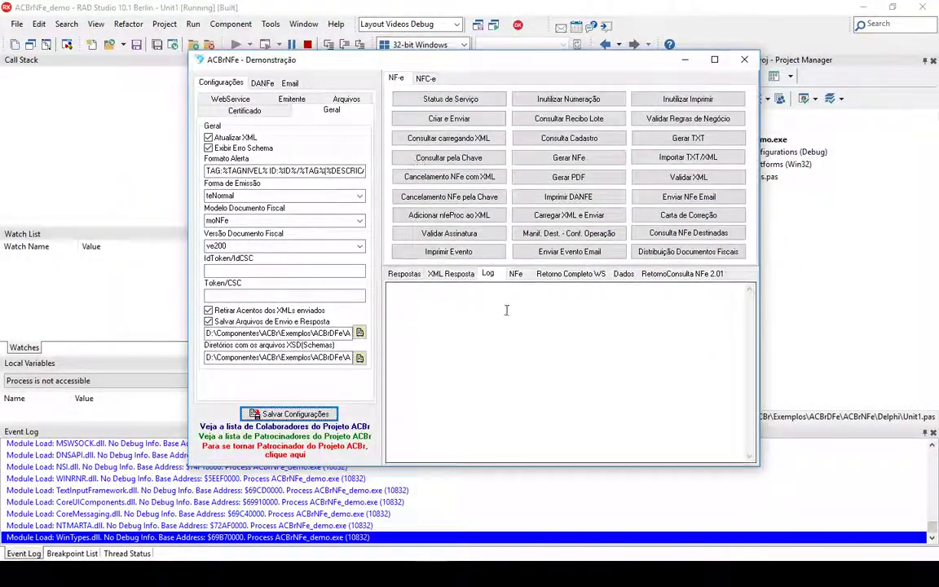
Step: Look through the DANFe, Email and general configuration pages of the running ACBrNFe demo and close it
{"action": "left_click", "coordinate": [265, 84]}
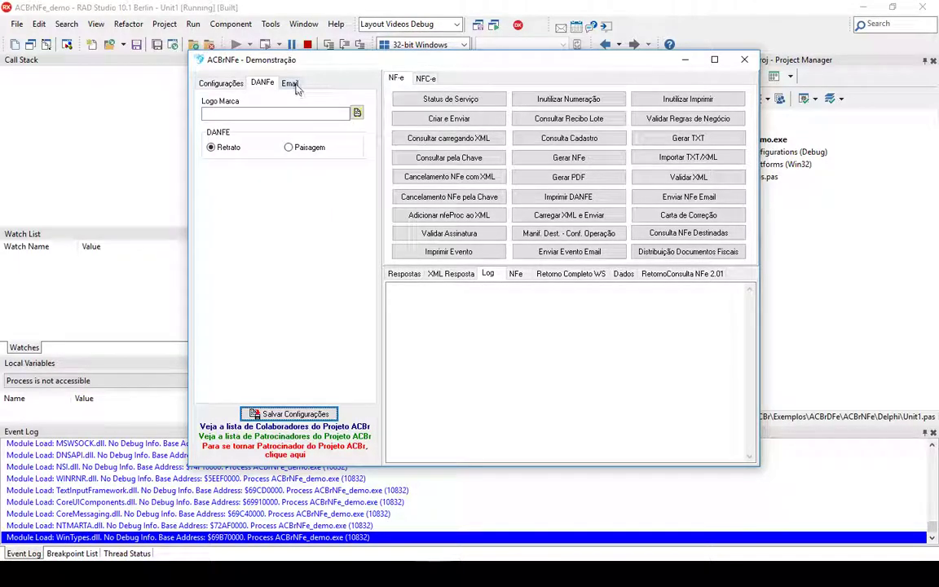
{"action": "left_click", "coordinate": [291, 84]}
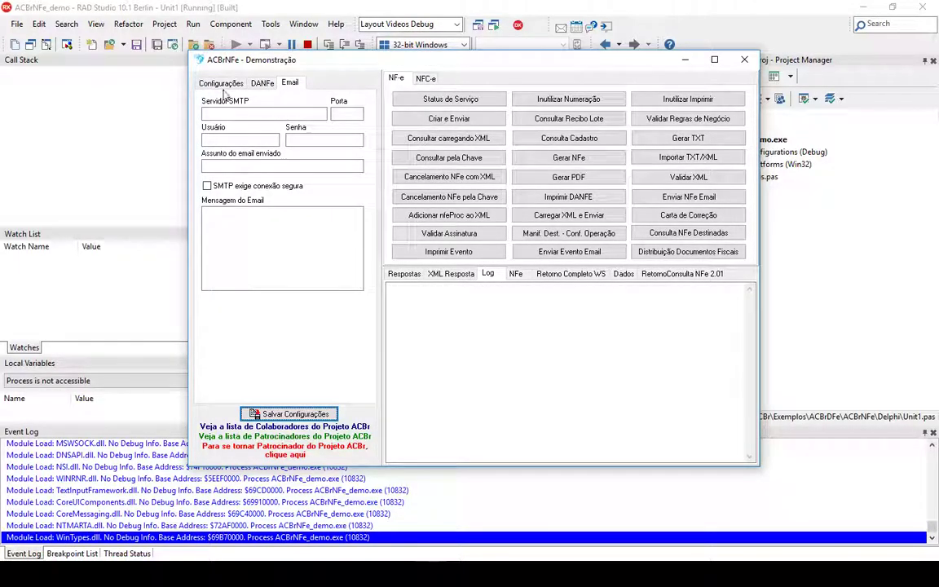
{"action": "left_click", "coordinate": [221, 84]}
{"action": "left_click", "coordinate": [745, 62]}
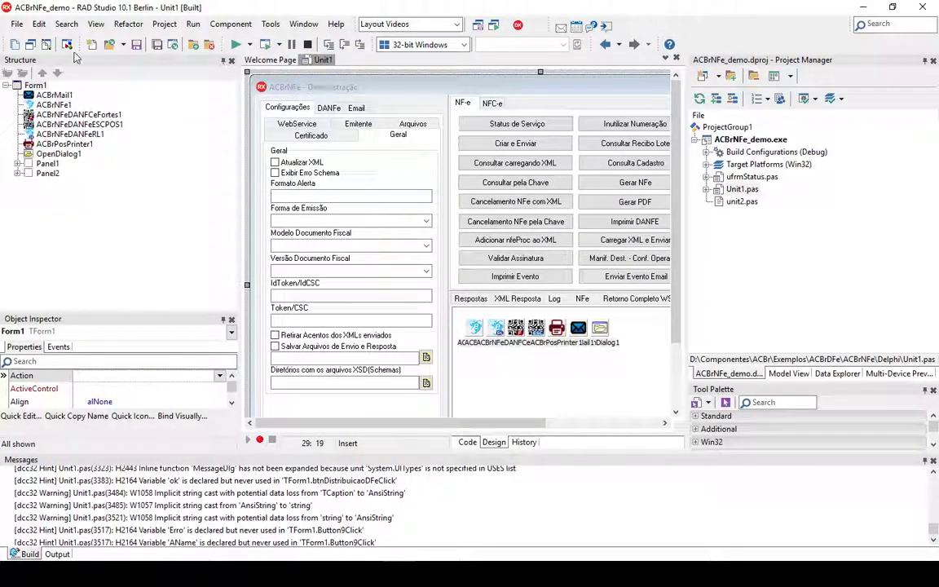
Step: Close all files of the ACBrNFe_demo project and exit RAD Studio
{"action": "left_click", "coordinate": [23, 25]}
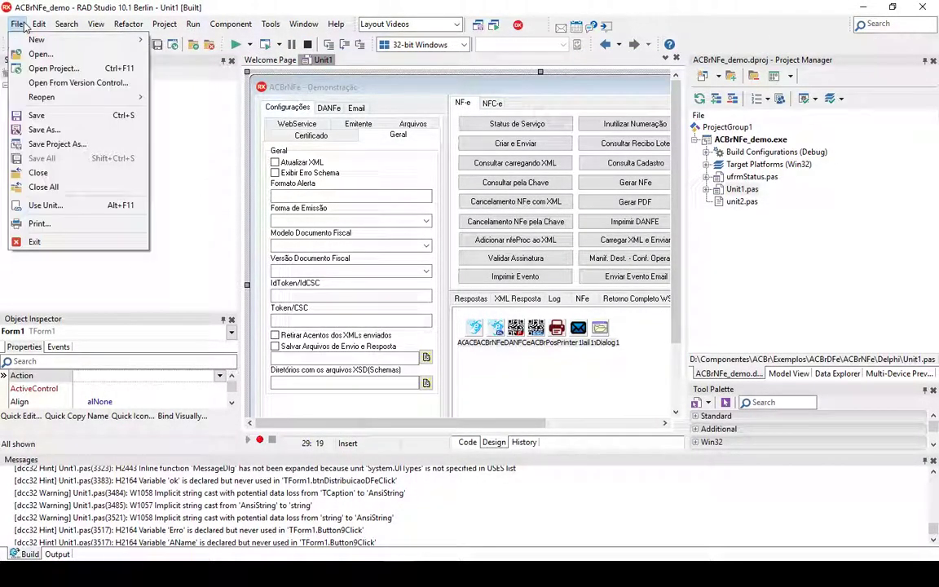
{"action": "left_click", "coordinate": [70, 190]}
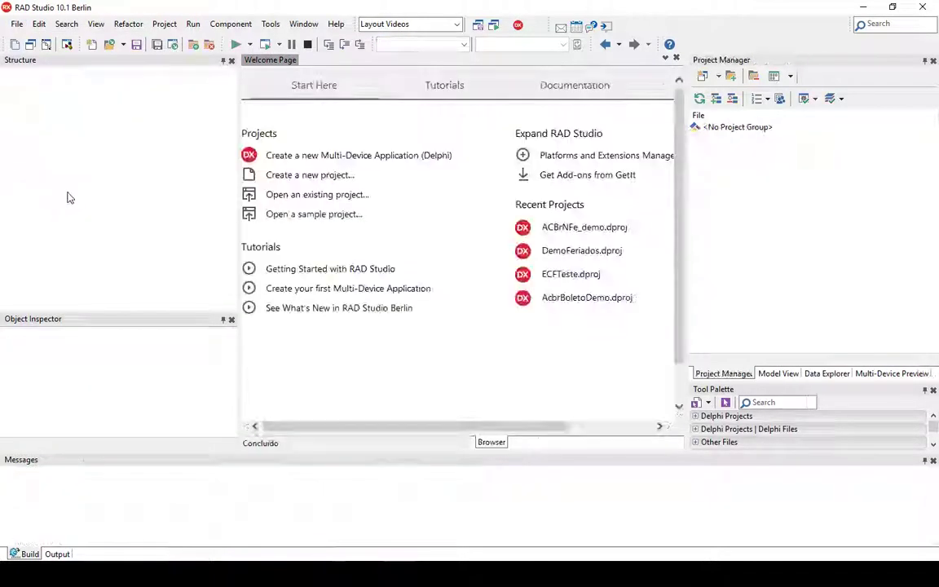
{"action": "left_click", "coordinate": [924, 9]}
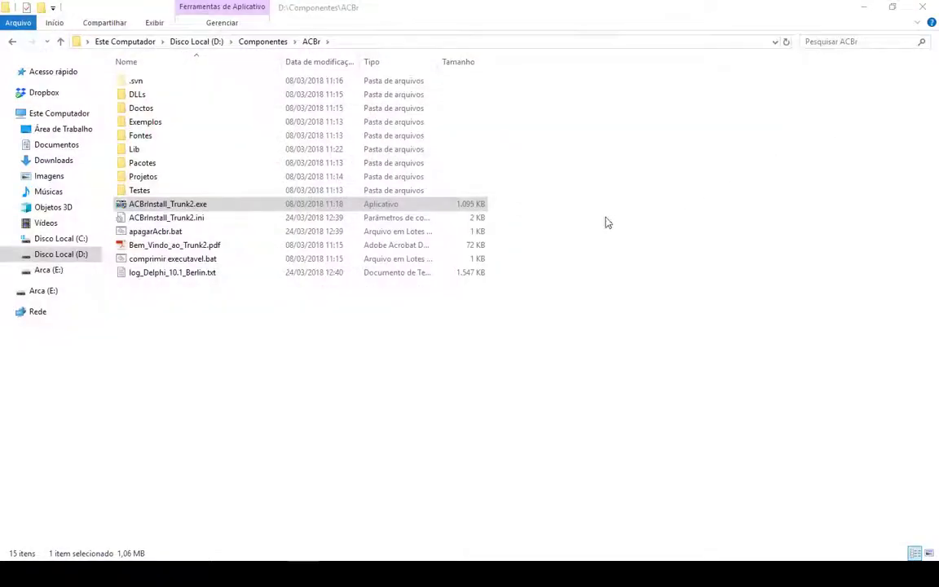